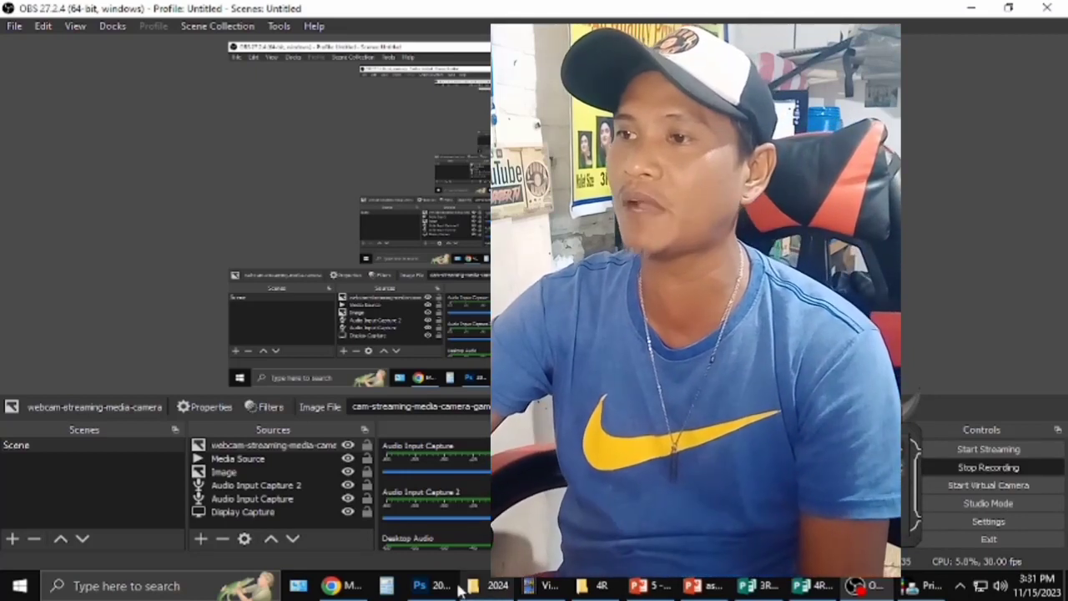
# Step: Switch to Photoshop, finish the text so it reads 2024, and show the fire dragon layer over it
pyautogui.click(429, 585)
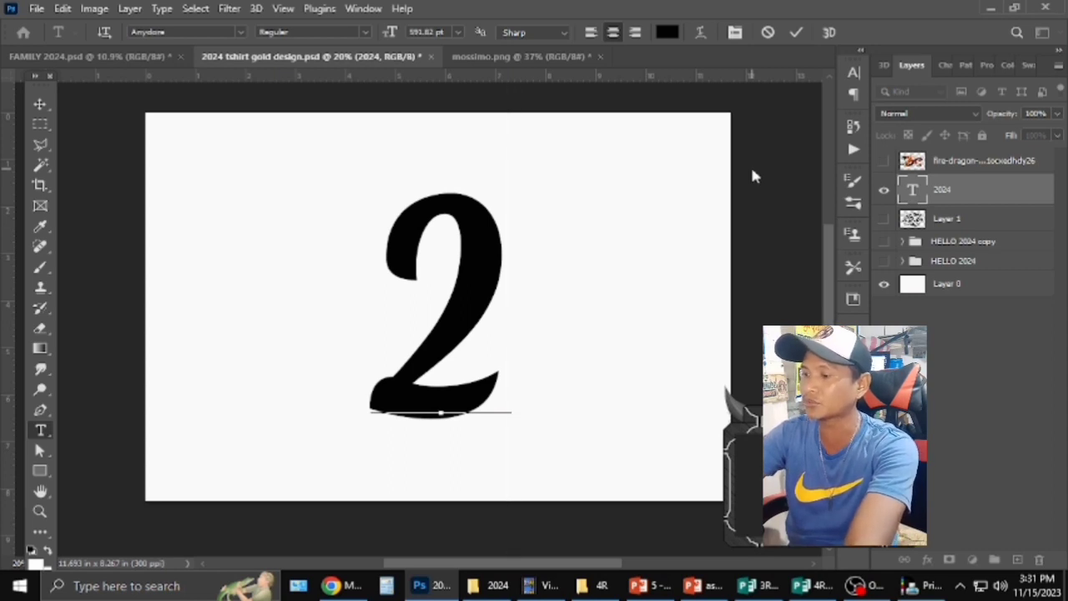
pyautogui.write('024')
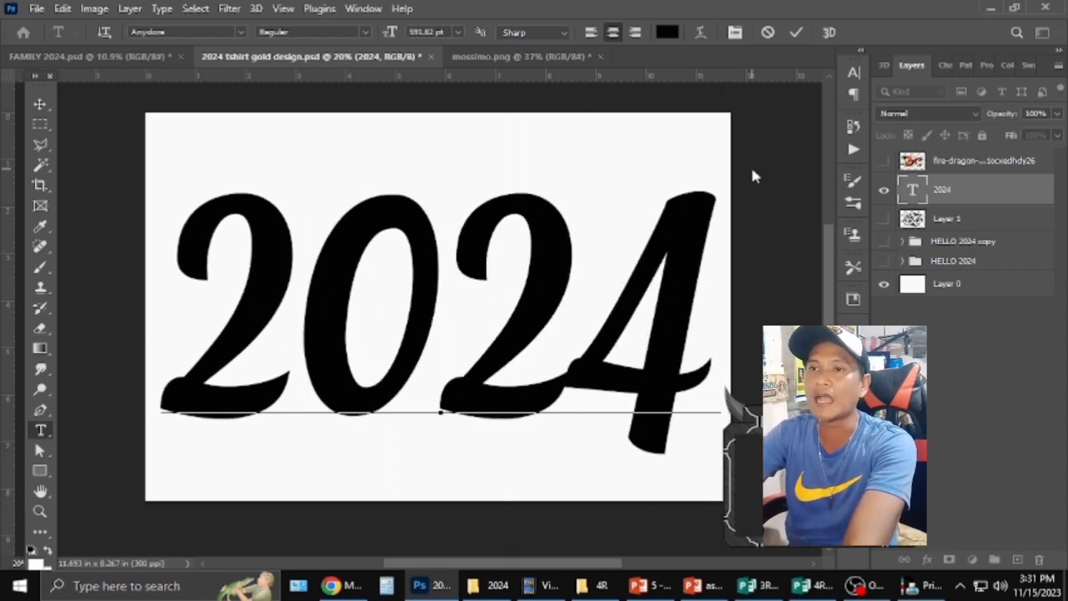
pyautogui.click(40, 103)
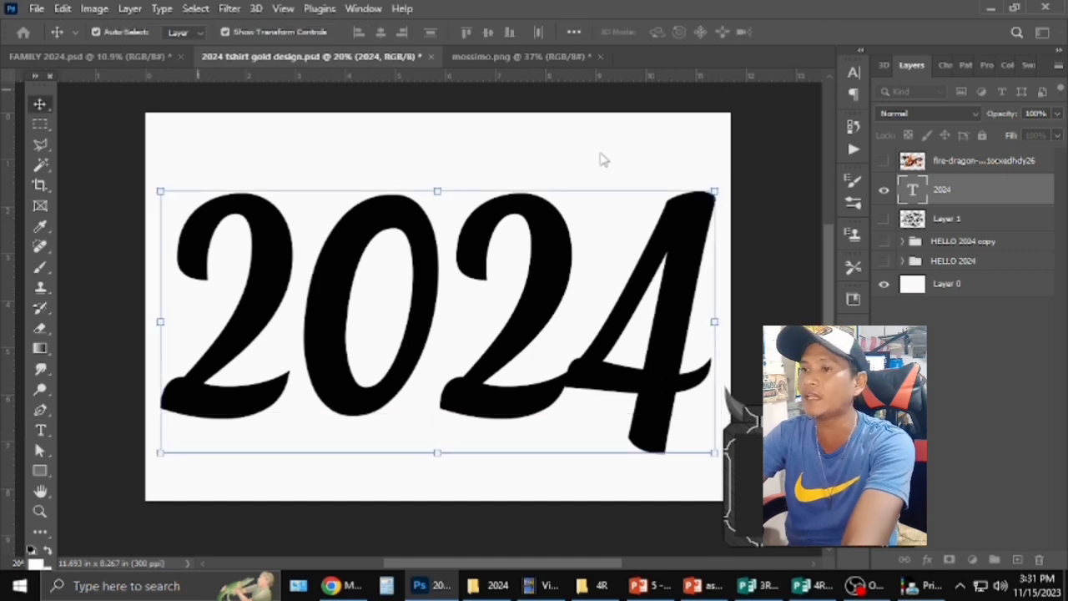
pyautogui.click(883, 162)
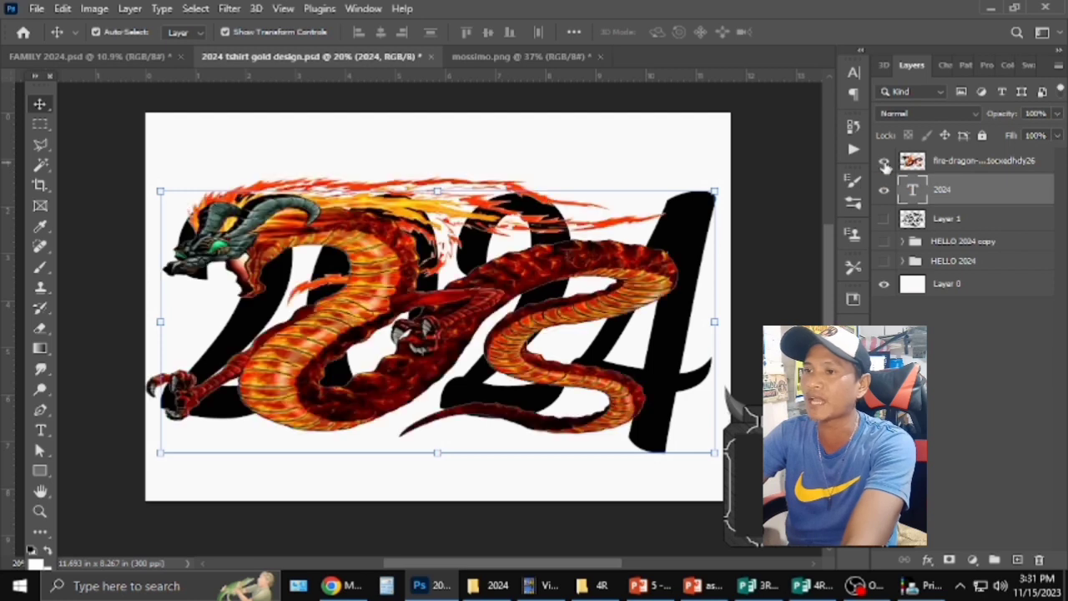
pyautogui.click(649, 288)
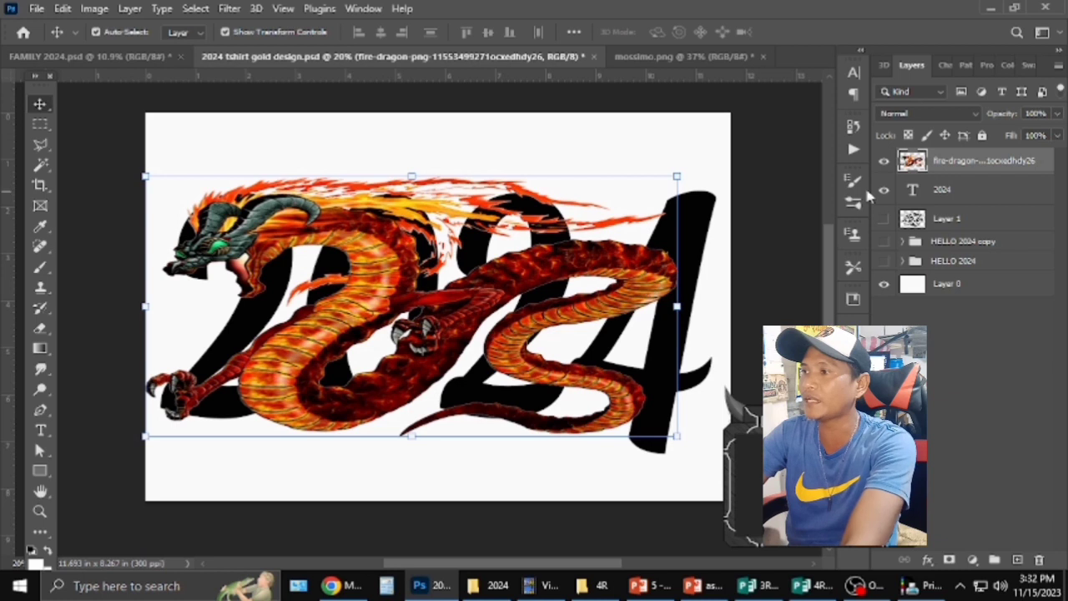
# Step: Duplicate the 2024 text layer under the default copy name and convert the copy to a smart object
pyautogui.click(933, 191)
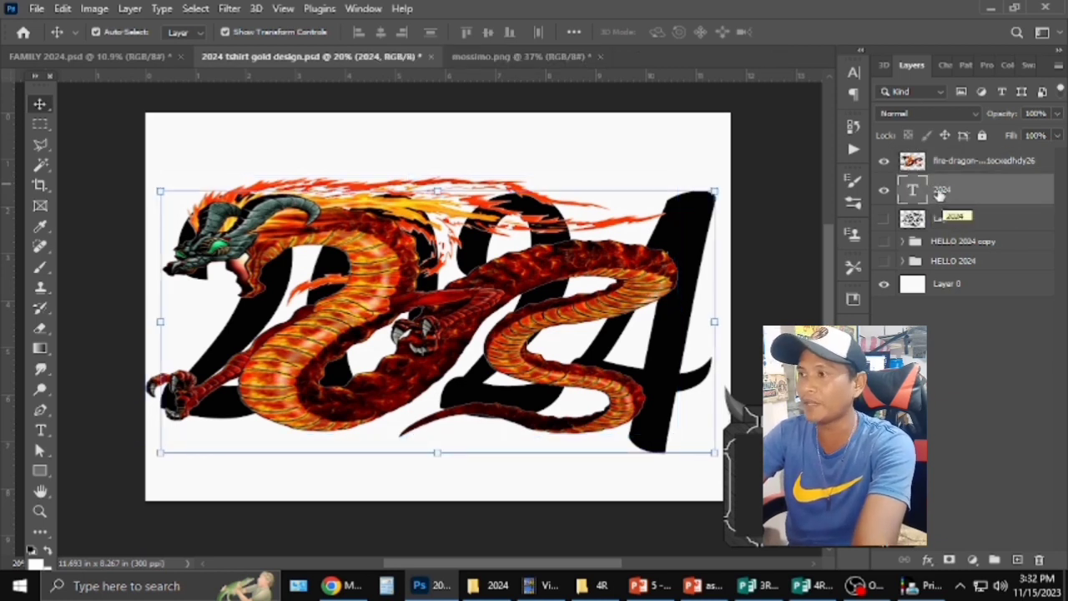
pyautogui.rightClick(939, 194)
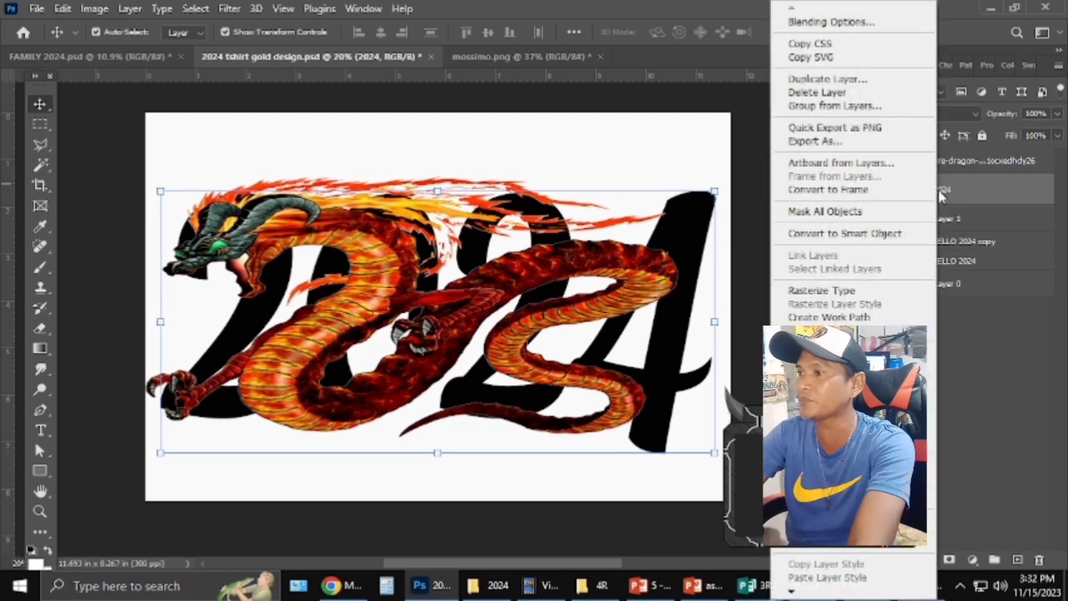
pyautogui.click(876, 82)
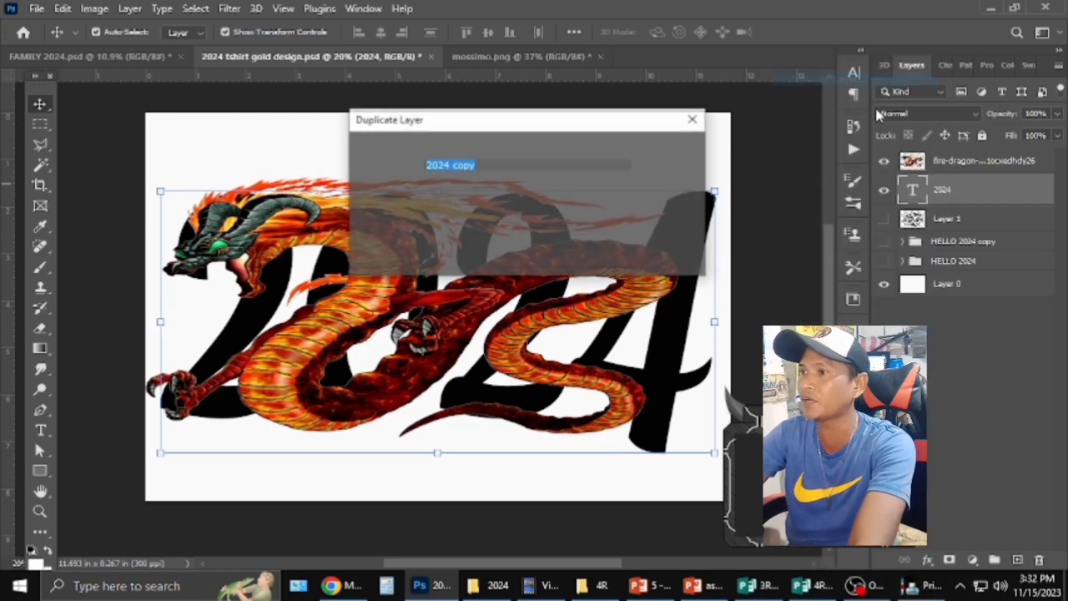
pyautogui.click(666, 154)
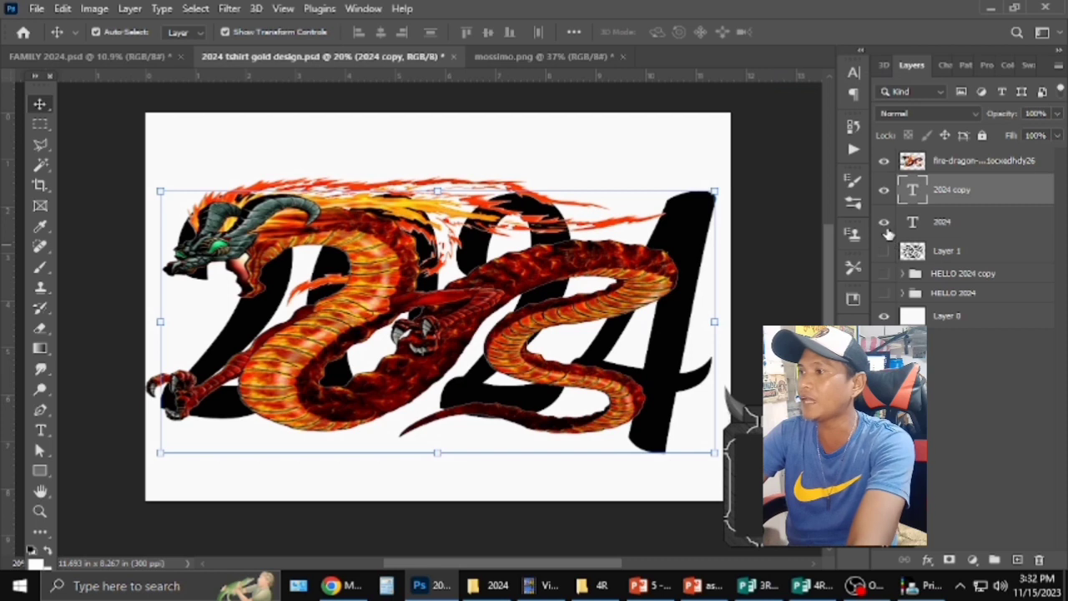
pyautogui.rightClick(957, 191)
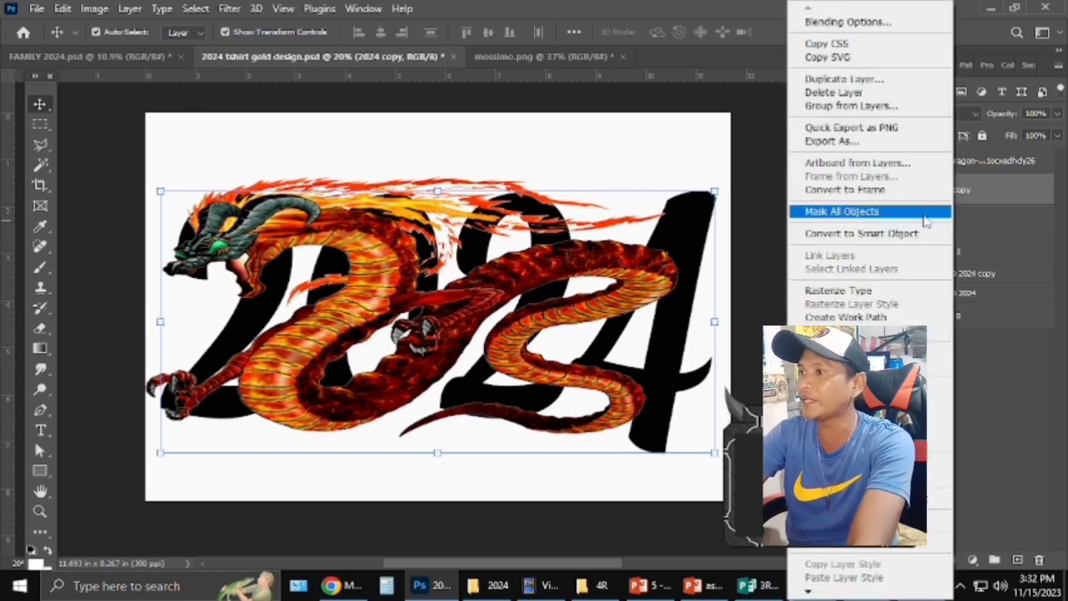
pyautogui.click(861, 233)
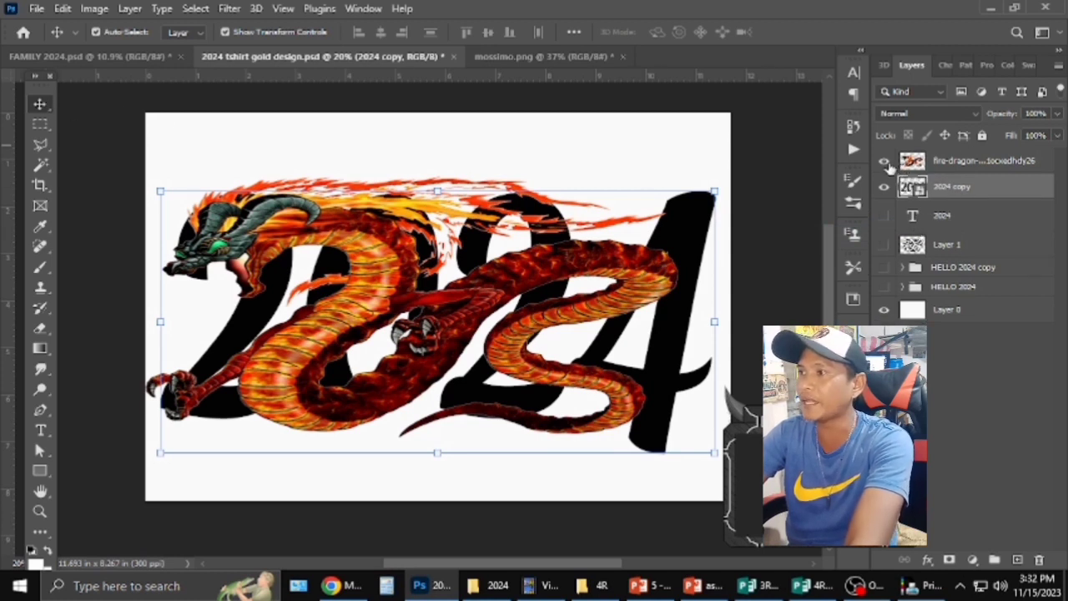
# Step: Hide the fire dragon layer and make the 2024 copy layer active
pyautogui.click(947, 165)
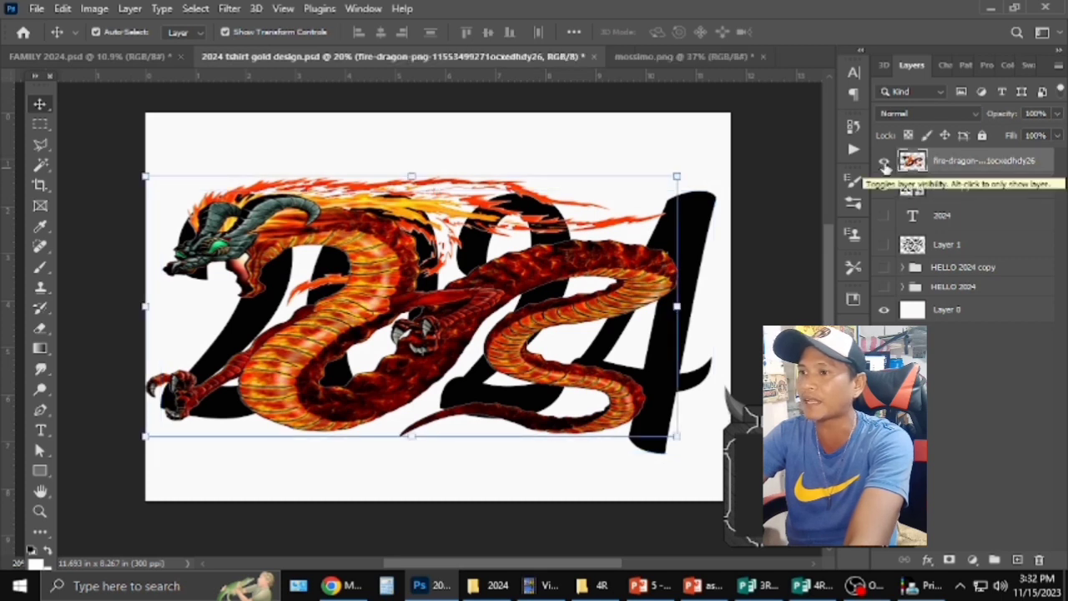
pyautogui.click(886, 166)
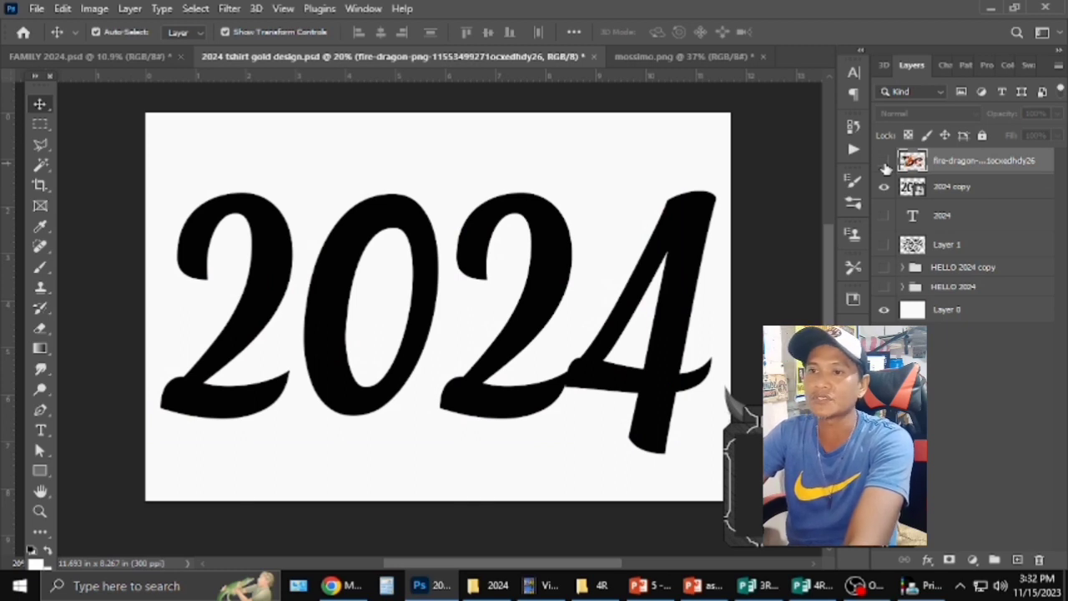
pyautogui.click(937, 194)
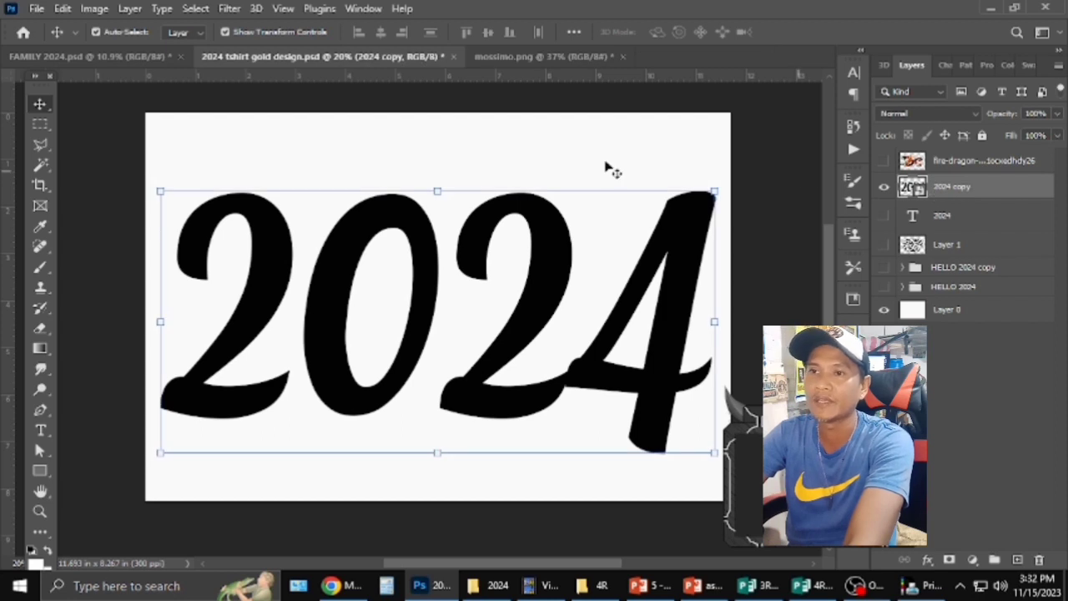
# Step: Outline the digit 0 with the Polygonal Lasso and copy the selection to a new layer with Layer Via Copy
pyautogui.click(41, 145)
pyautogui.rightClick(46, 147)
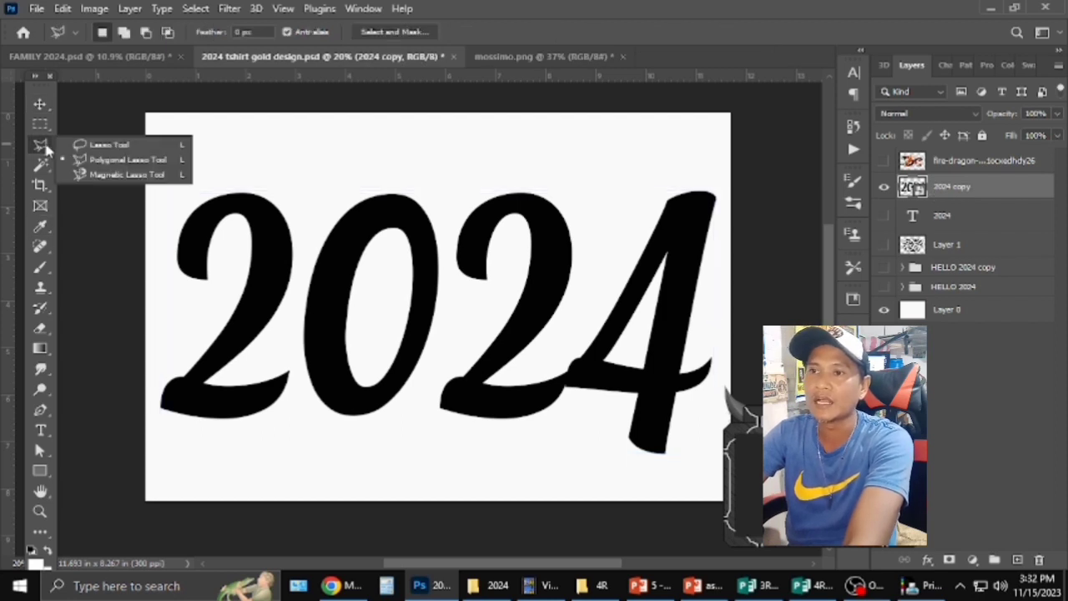
pyautogui.click(98, 163)
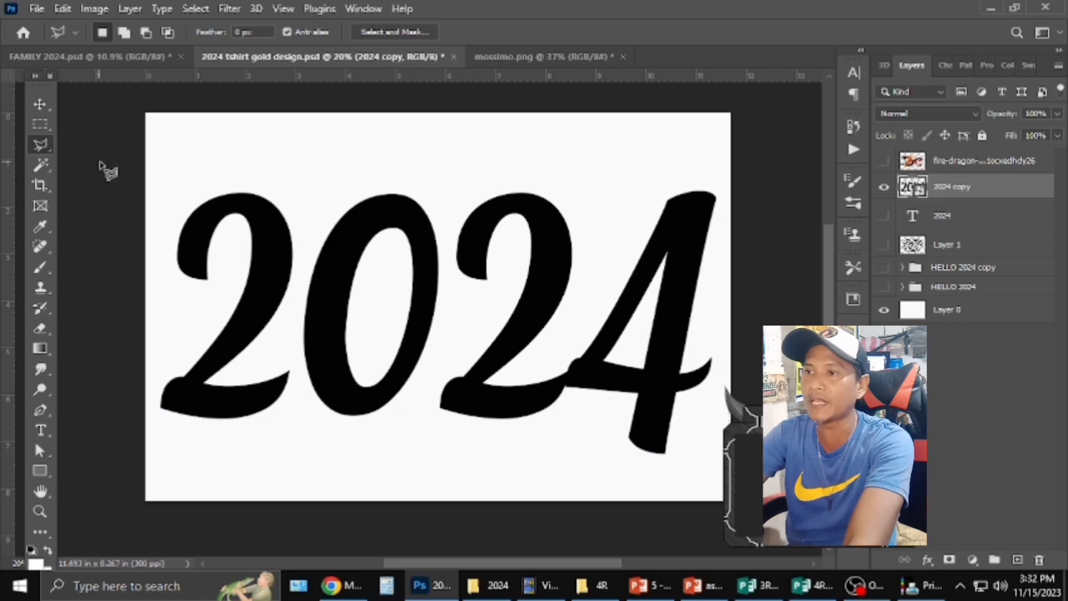
pyautogui.click(338, 194)
pyautogui.click(310, 249)
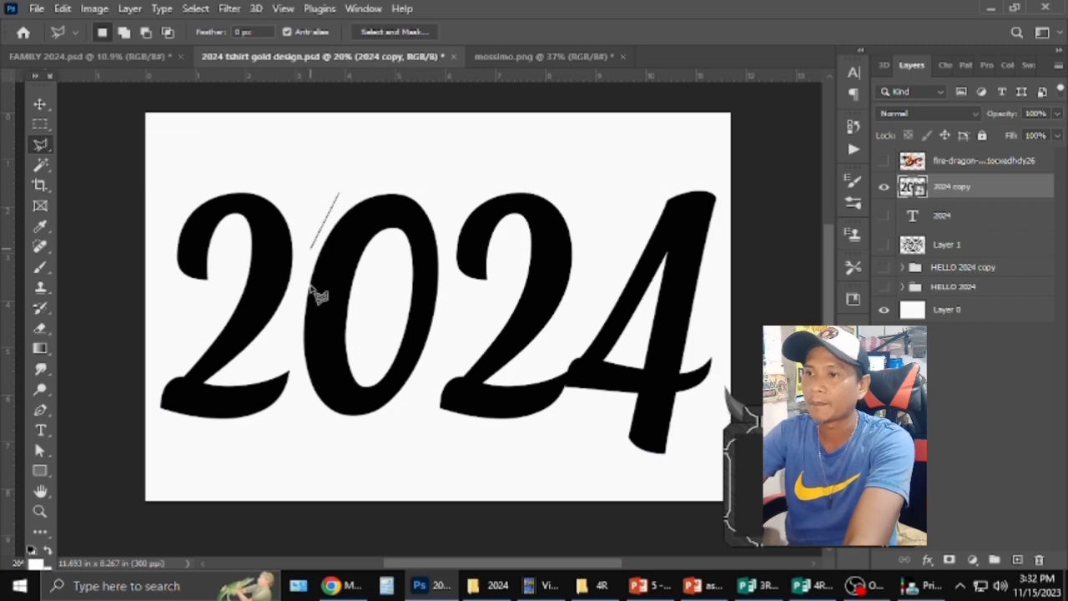
pyautogui.click(299, 328)
pyautogui.click(304, 397)
pyautogui.click(336, 426)
pyautogui.click(365, 427)
pyautogui.click(417, 409)
pyautogui.click(448, 320)
pyautogui.click(446, 264)
pyautogui.click(436, 206)
pyautogui.click(409, 183)
pyautogui.click(371, 180)
pyautogui.click(342, 200)
pyautogui.rightClick(354, 213)
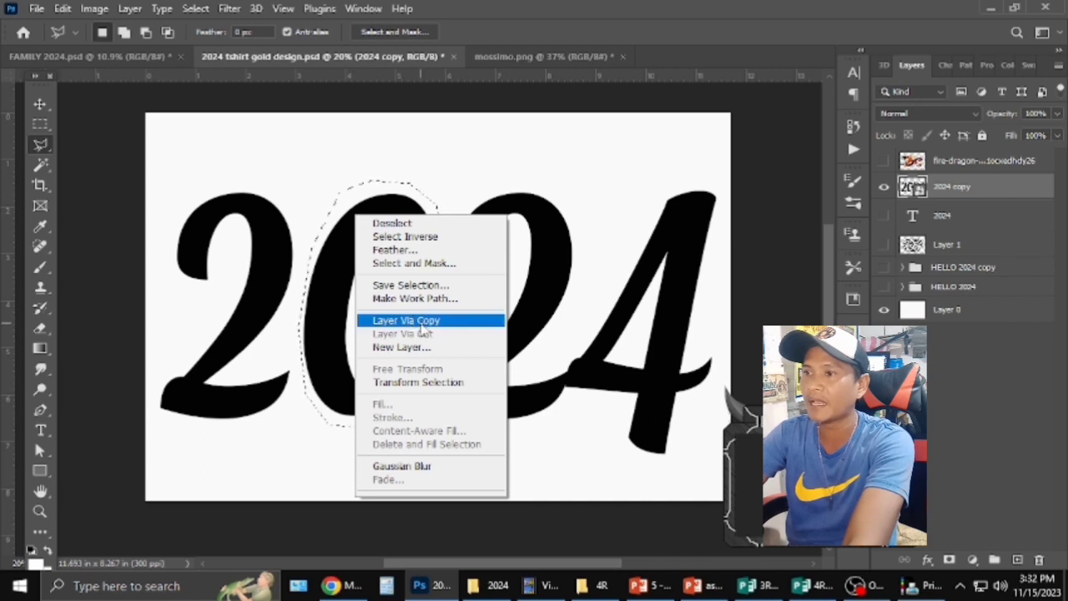
pyautogui.click(420, 325)
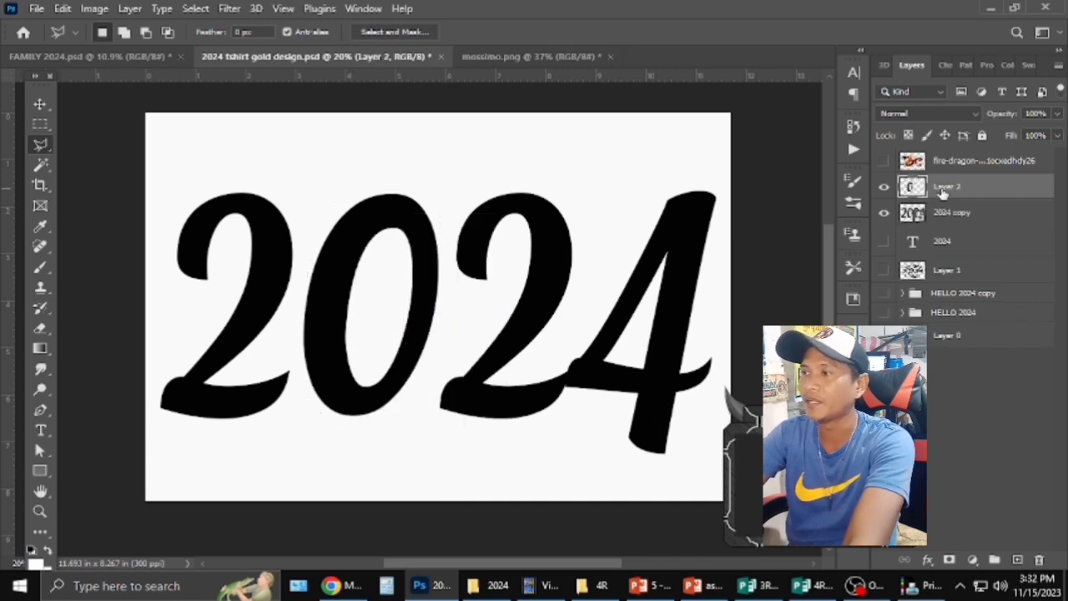
# Step: Outline the second digit 2 on the 2024 copy layer with the Polygonal Lasso and copy it to its own layer
pyautogui.click(947, 218)
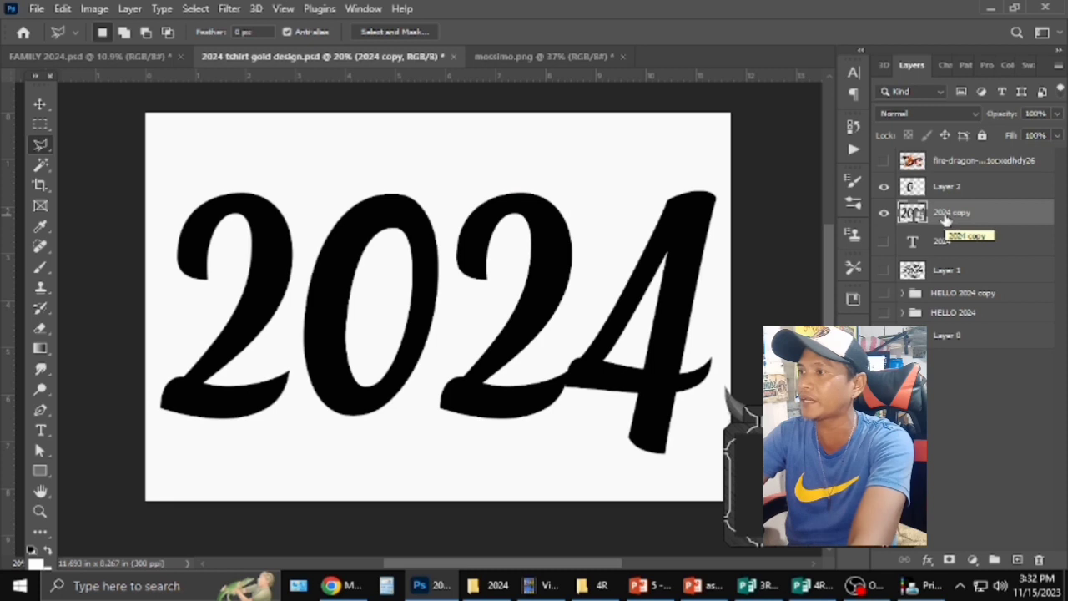
pyautogui.rightClick(946, 219)
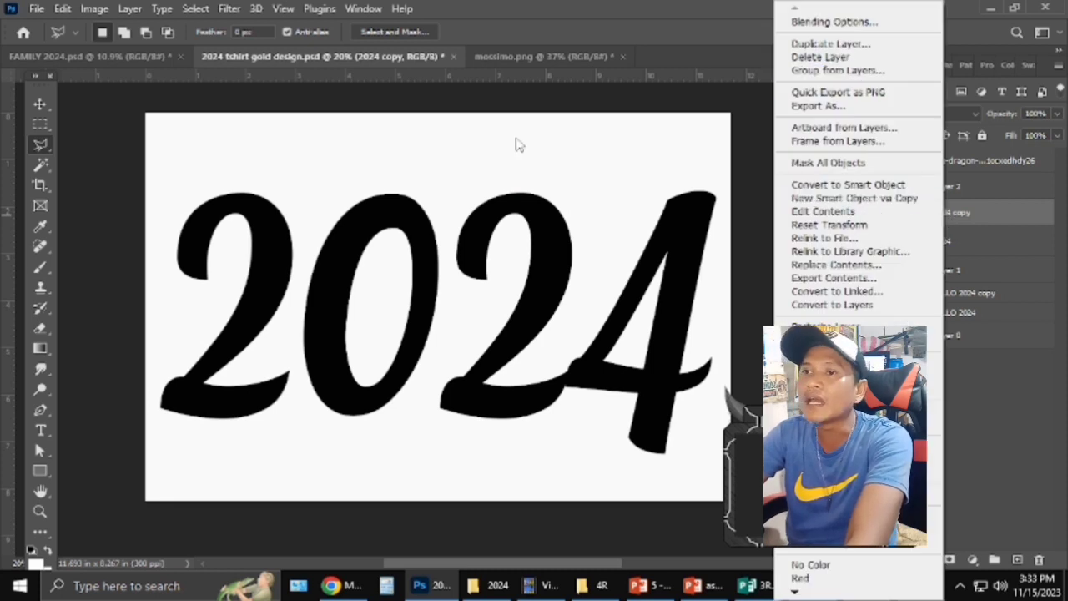
pyautogui.click(102, 113)
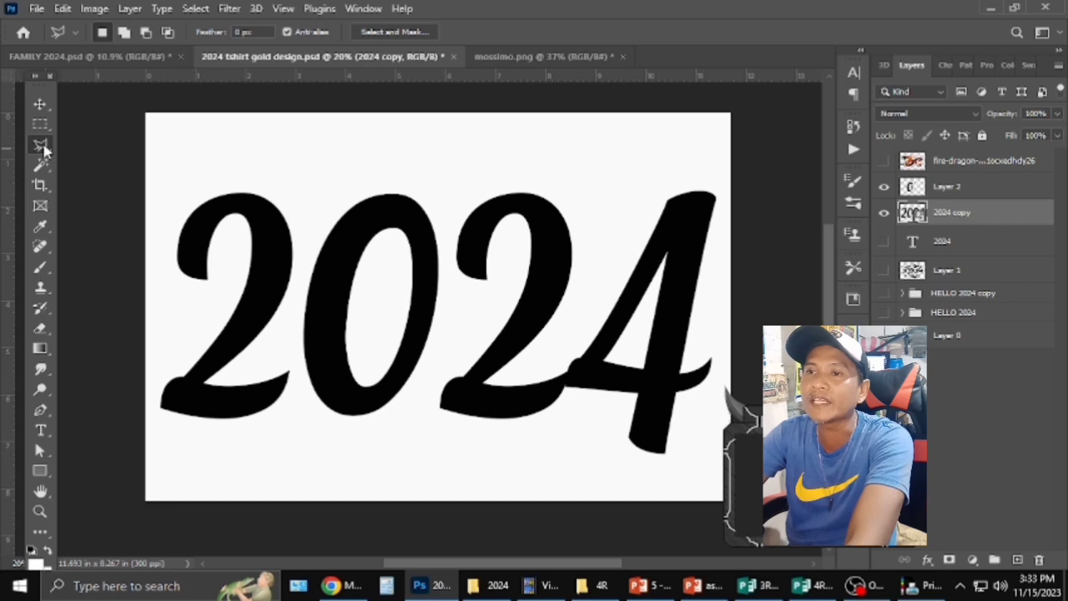
pyautogui.click(40, 146)
pyautogui.click(119, 159)
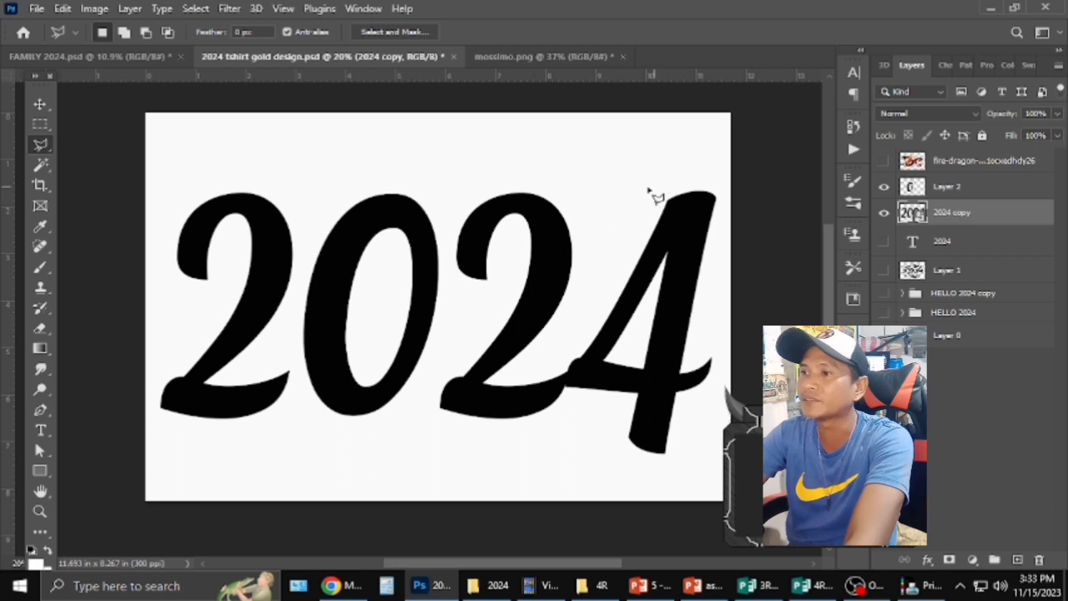
pyautogui.click(469, 183)
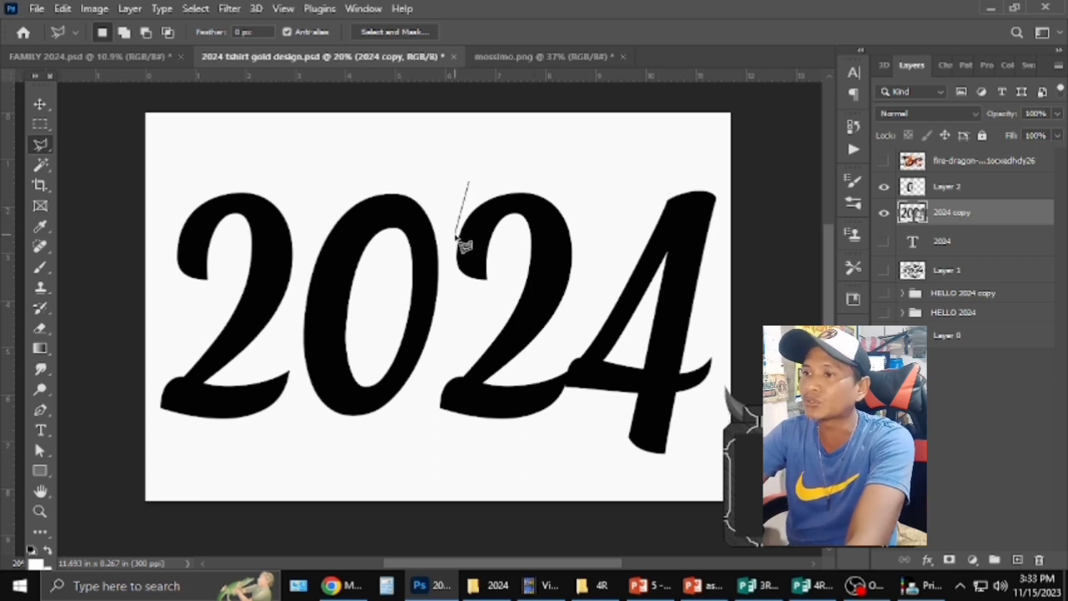
pyautogui.click(445, 278)
pyautogui.click(475, 299)
pyautogui.click(472, 344)
pyautogui.click(432, 413)
pyautogui.click(513, 424)
pyautogui.click(577, 405)
pyautogui.click(572, 365)
pyautogui.click(537, 361)
pyautogui.click(598, 268)
pyautogui.click(576, 202)
pyautogui.click(526, 175)
pyautogui.click(482, 175)
pyautogui.click(474, 184)
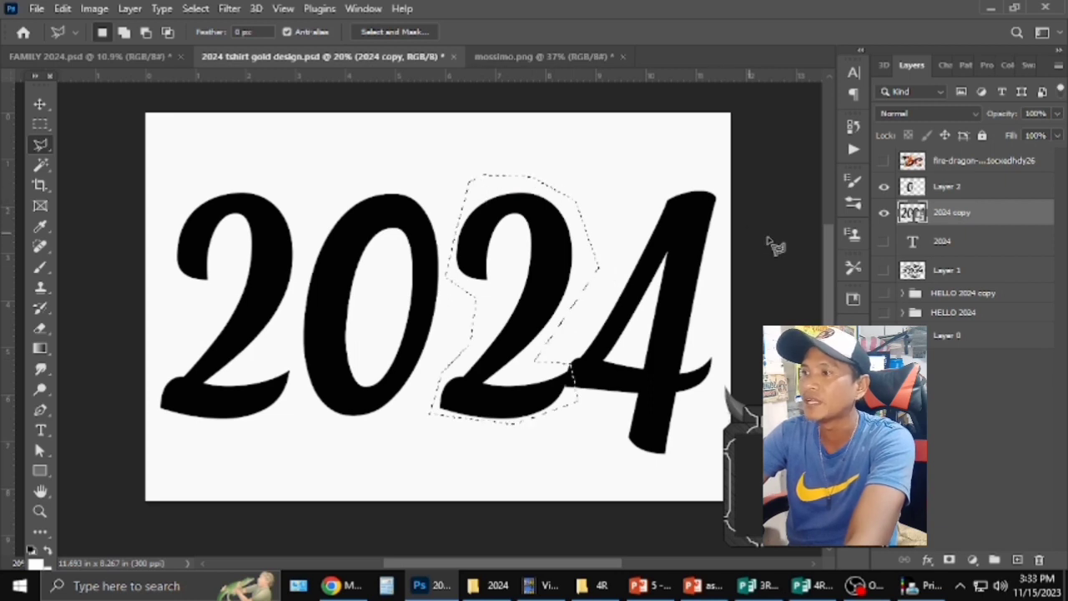
pyautogui.rightClick(535, 213)
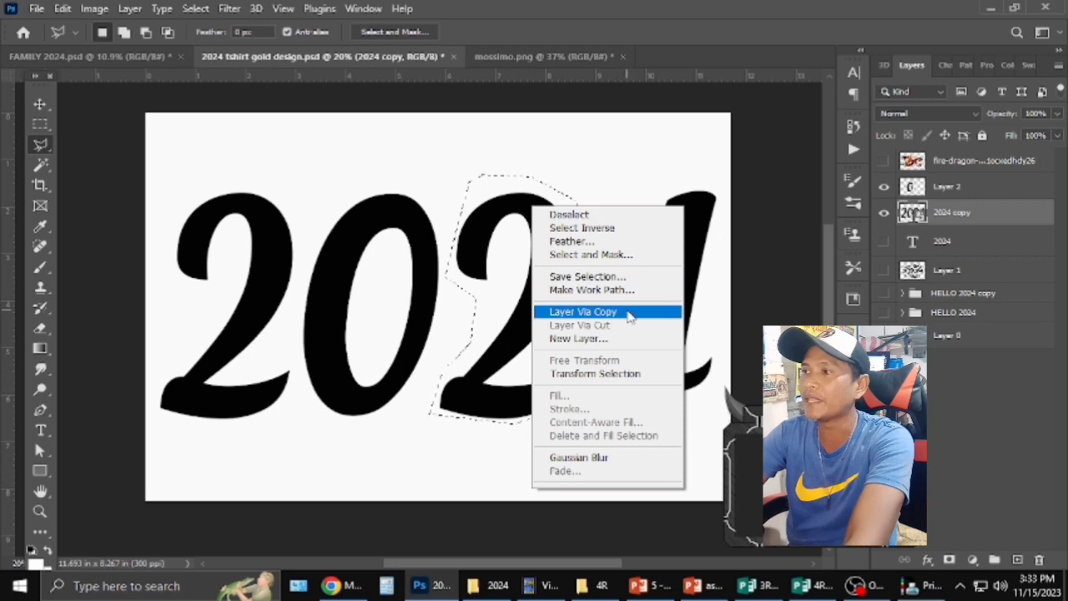
pyautogui.click(592, 311)
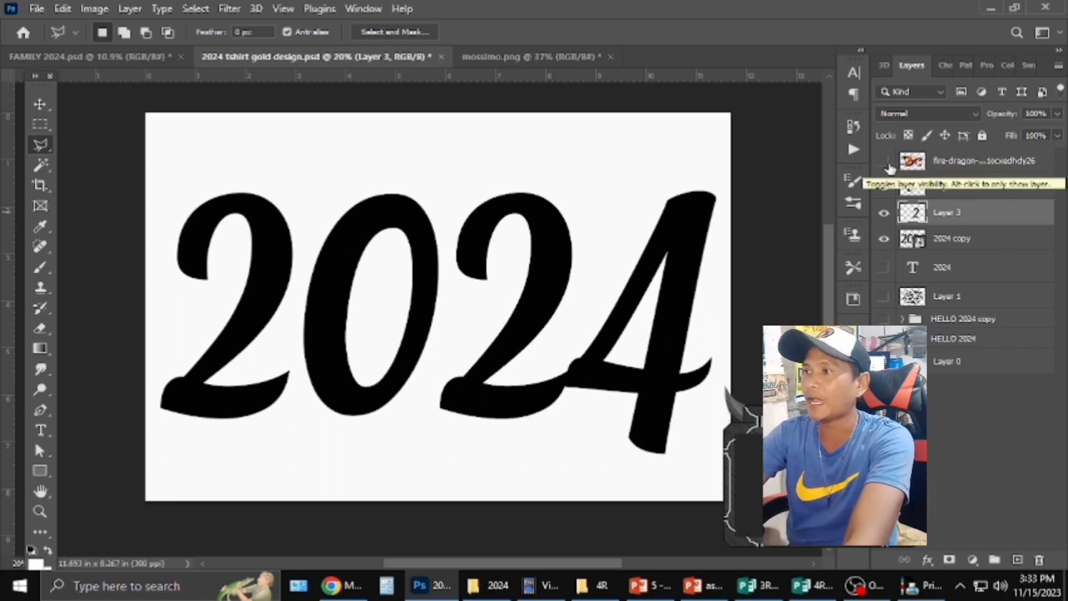
# Step: Show the fire dragon layer again and stretch it horizontally to about 107% width, out to the right edge of the 4
pyautogui.click(971, 164)
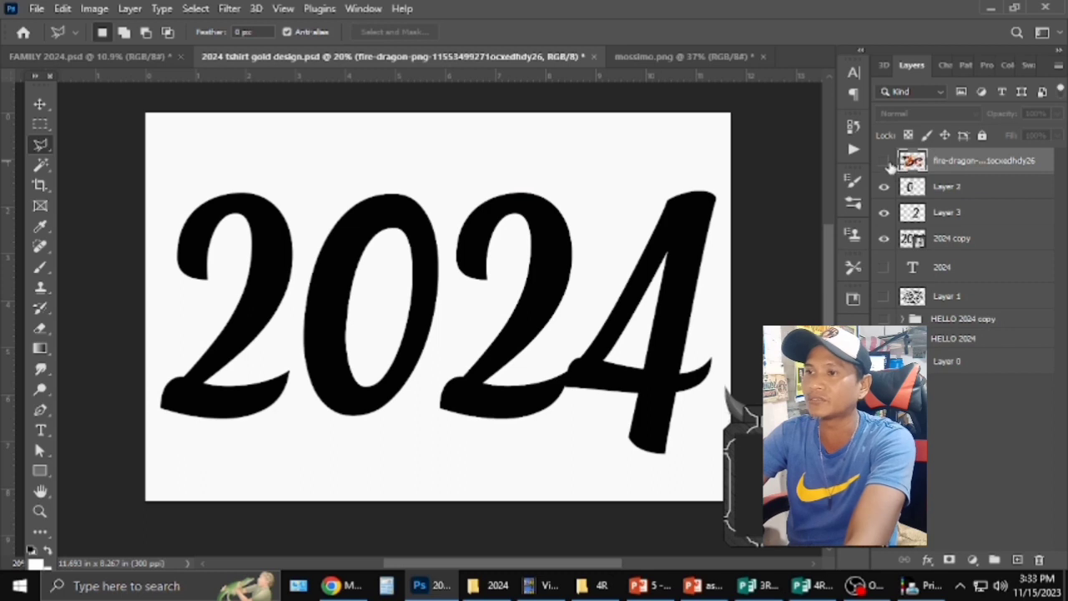
pyautogui.click(885, 162)
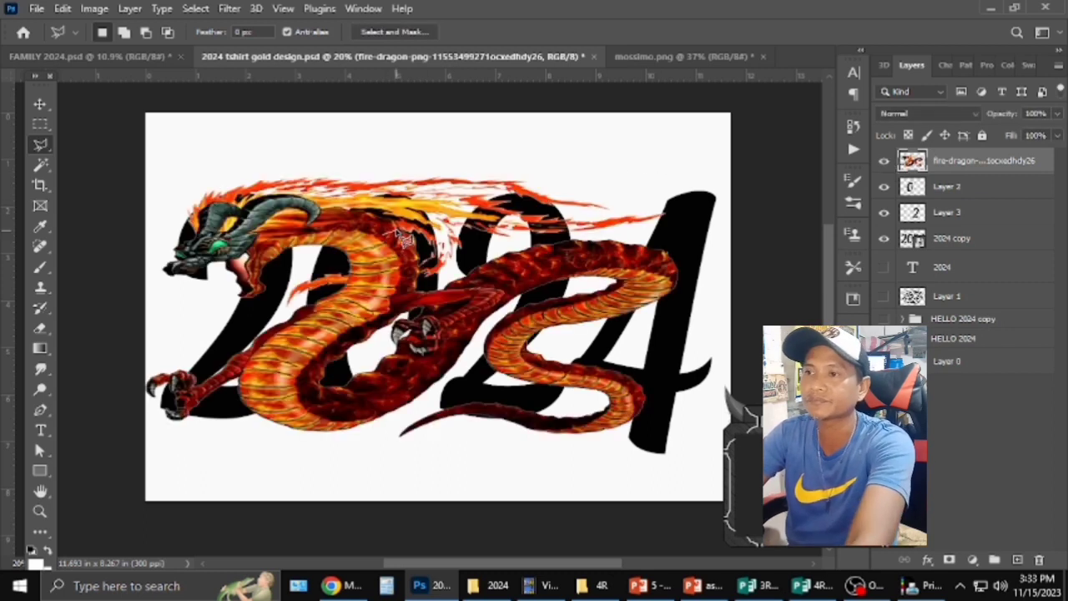
pyautogui.click(39, 103)
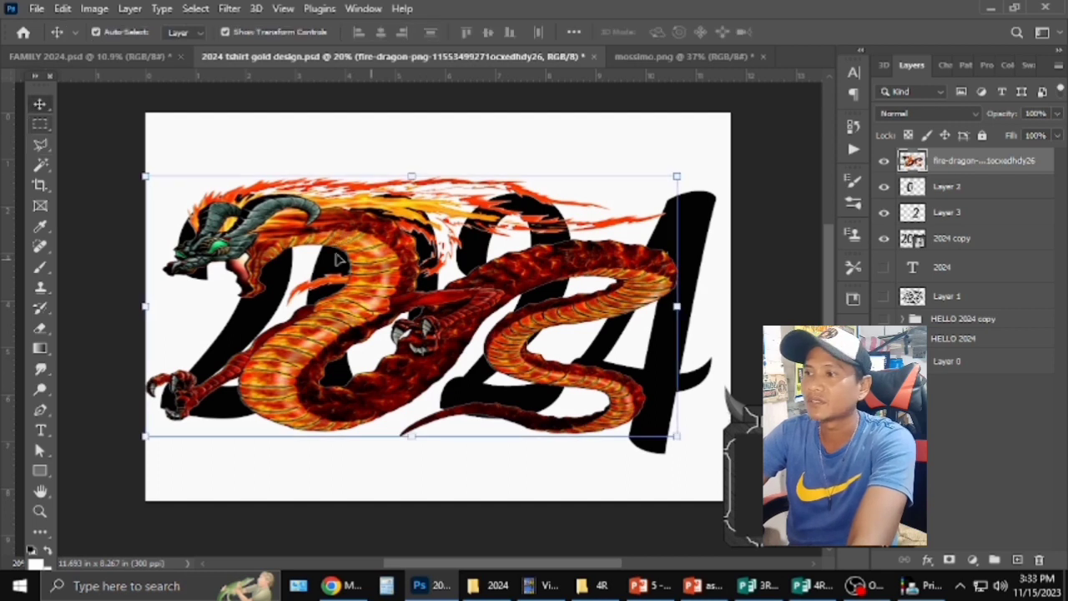
pyautogui.click(680, 307)
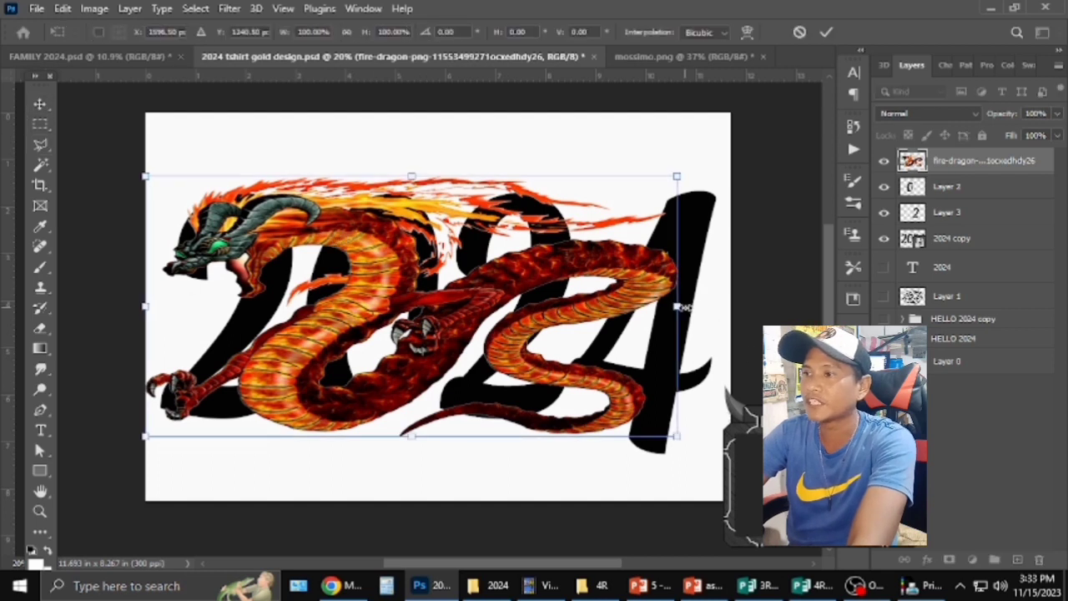
pyautogui.moveTo(681, 307); pyautogui.dragTo(720, 317)
pyautogui.moveTo(145, 307)
pyautogui.mouseDown()
pyautogui.moveTo(131, 307)
pyautogui.moveTo(145, 307)
pyautogui.mouseUp()
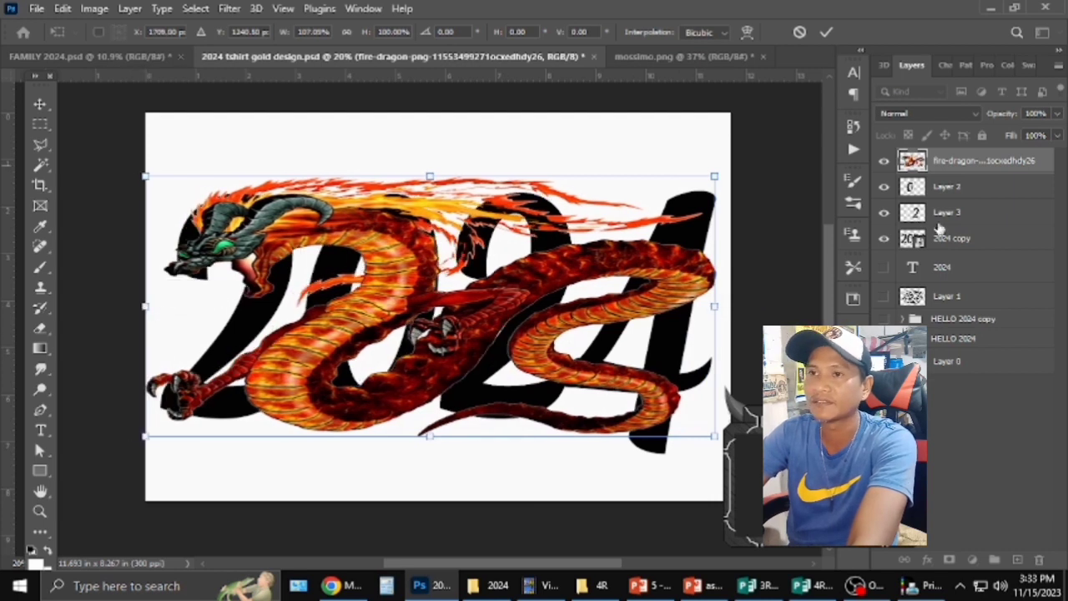
# Step: Scale the layers from the fire dragon through the 2024 text together to about 95% width and 105% height
pyautogui.keyDown('shift'); pyautogui.click(959, 267); pyautogui.keyUp('shift')
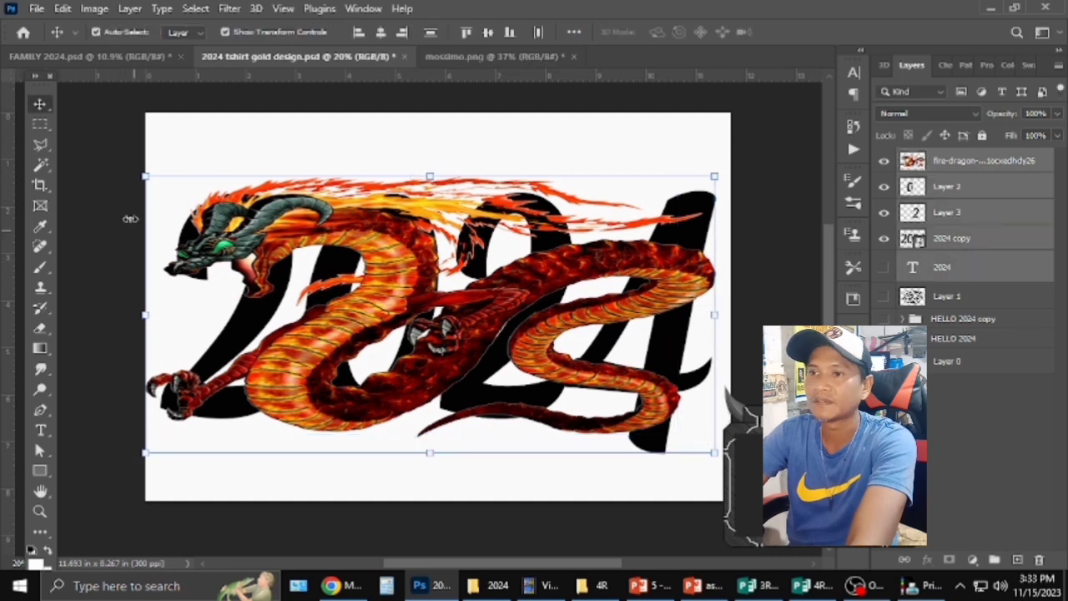
pyautogui.moveTo(145, 315); pyautogui.dragTo(173, 315)
pyautogui.moveTo(444, 174); pyautogui.dragTo(443, 163)
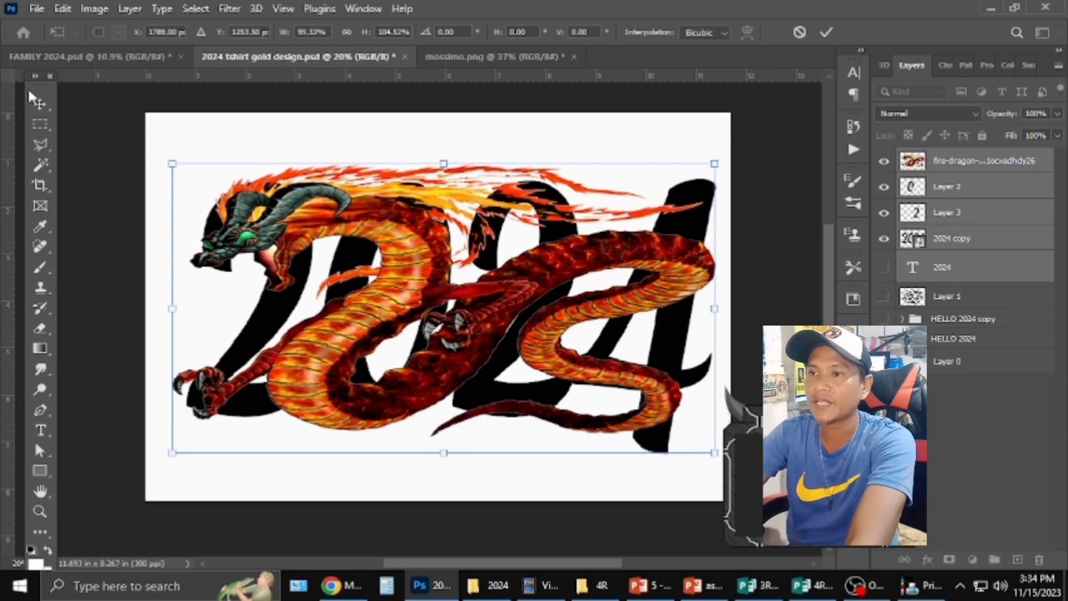
pyautogui.click(38, 102)
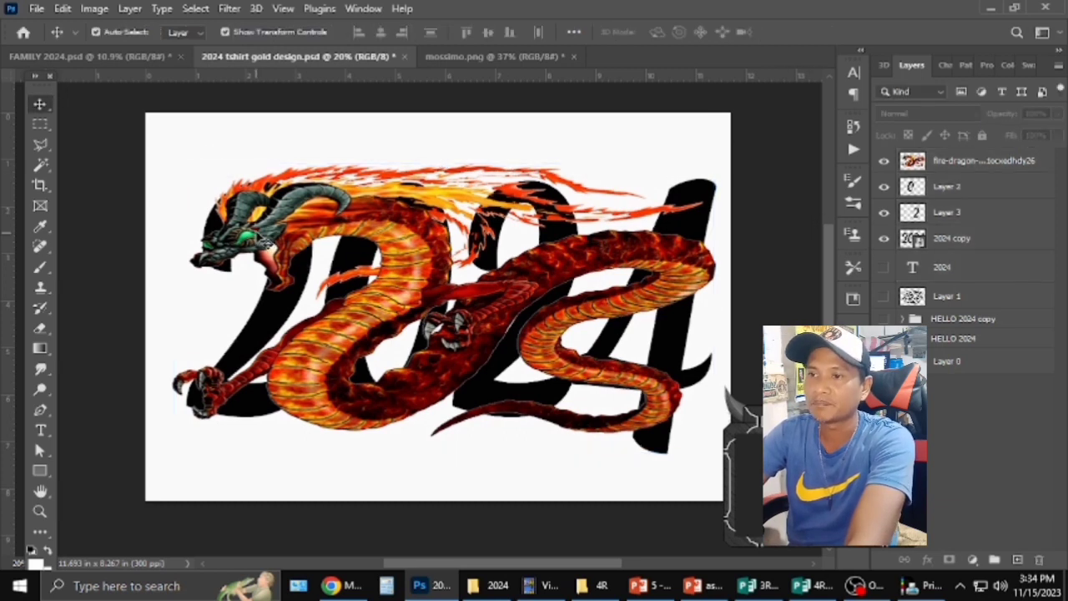
# Step: Stretch the fire dragon layer horizontally to about 105% width, out to the left edge of the canvas
pyautogui.click(266, 242)
pyautogui.click(170, 298)
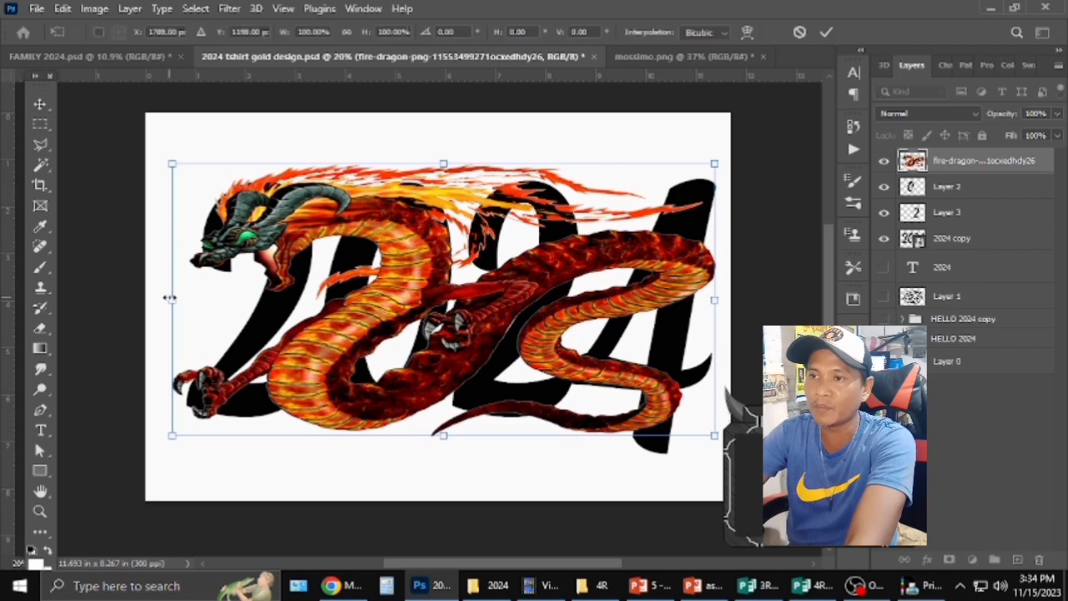
pyautogui.moveTo(167, 298); pyautogui.dragTo(145, 292)
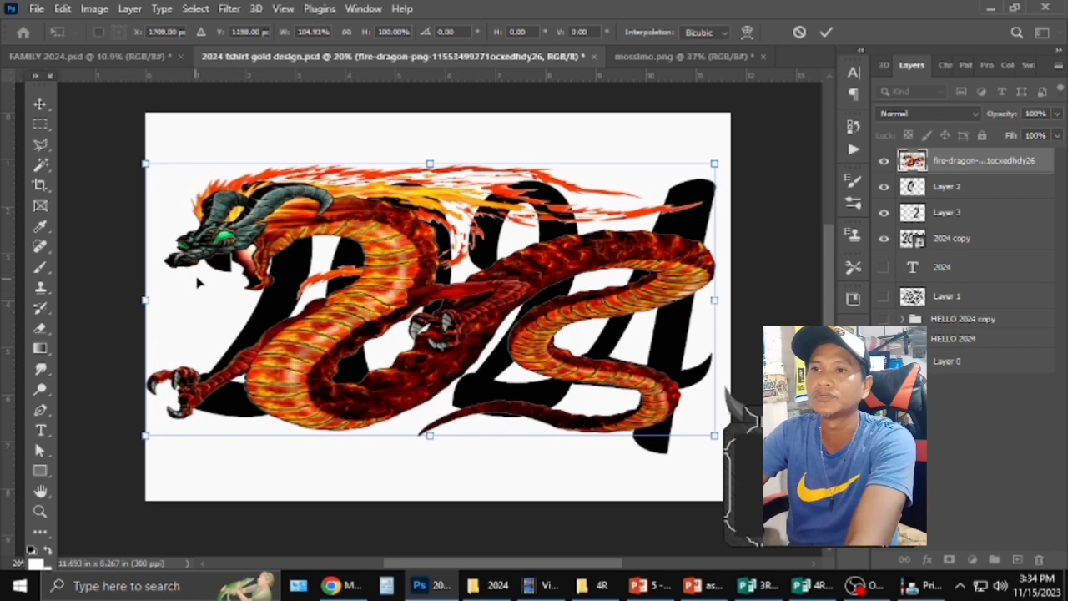
pyautogui.click(41, 109)
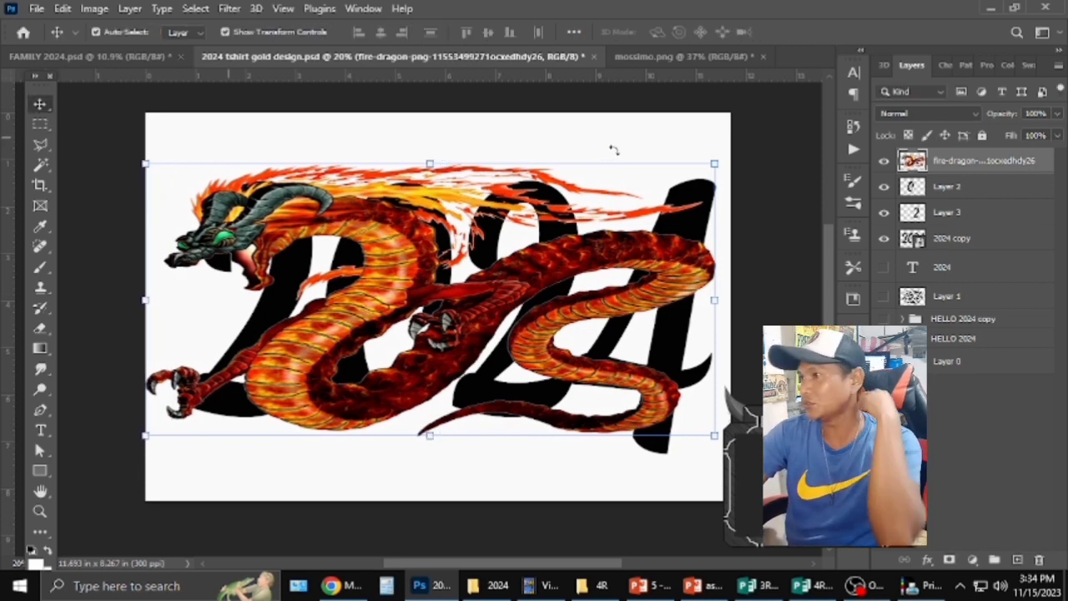
# Step: Hide the fire dragon and select the digit 0 on Layer 2 with the Quick Selection tool at brush size 74
pyautogui.click(945, 188)
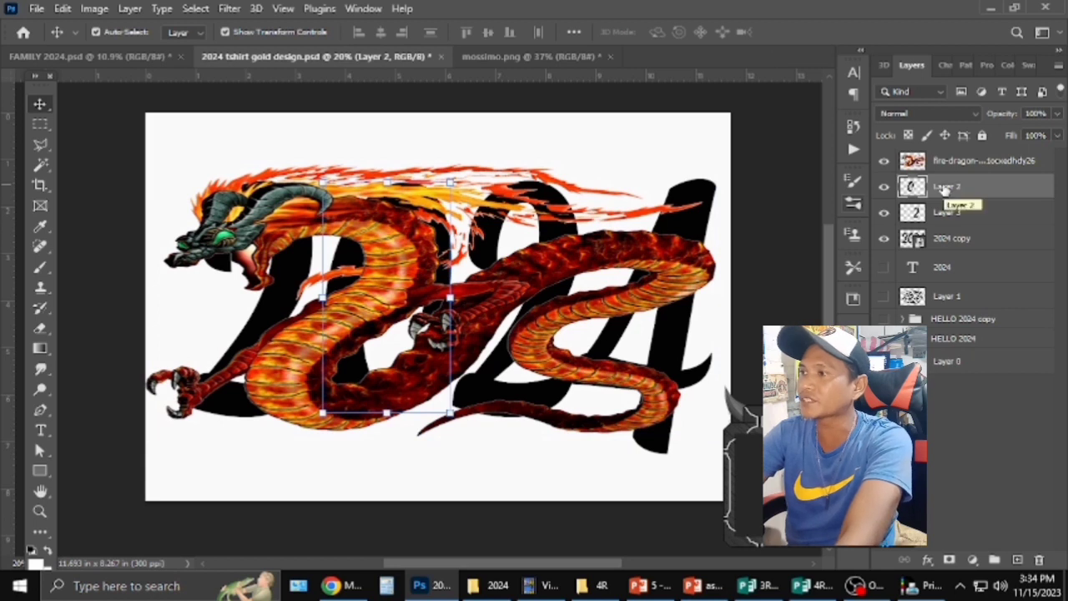
pyautogui.click(884, 161)
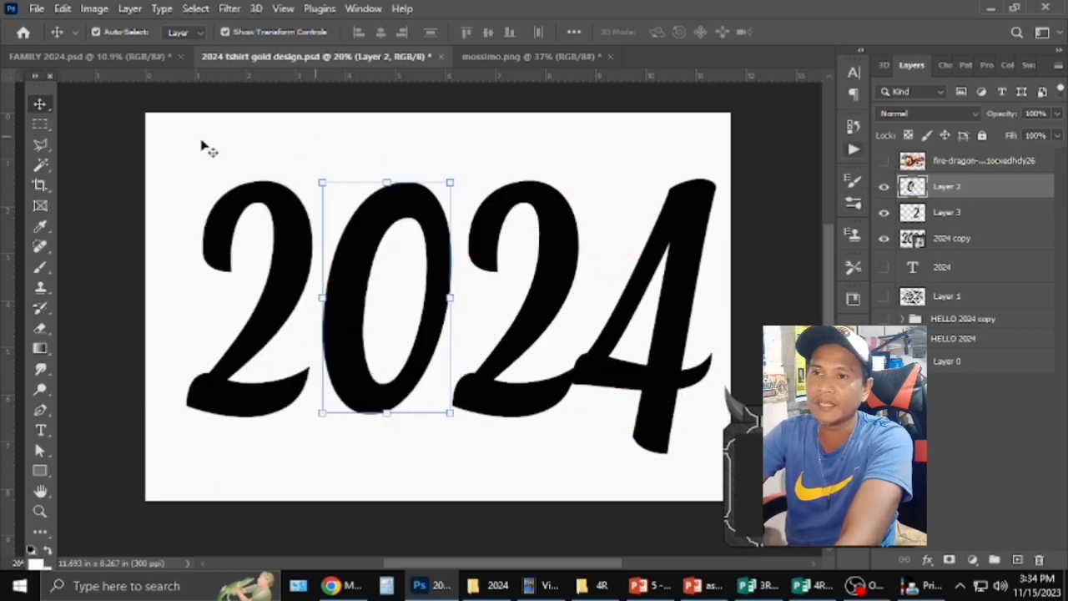
pyautogui.click(45, 171)
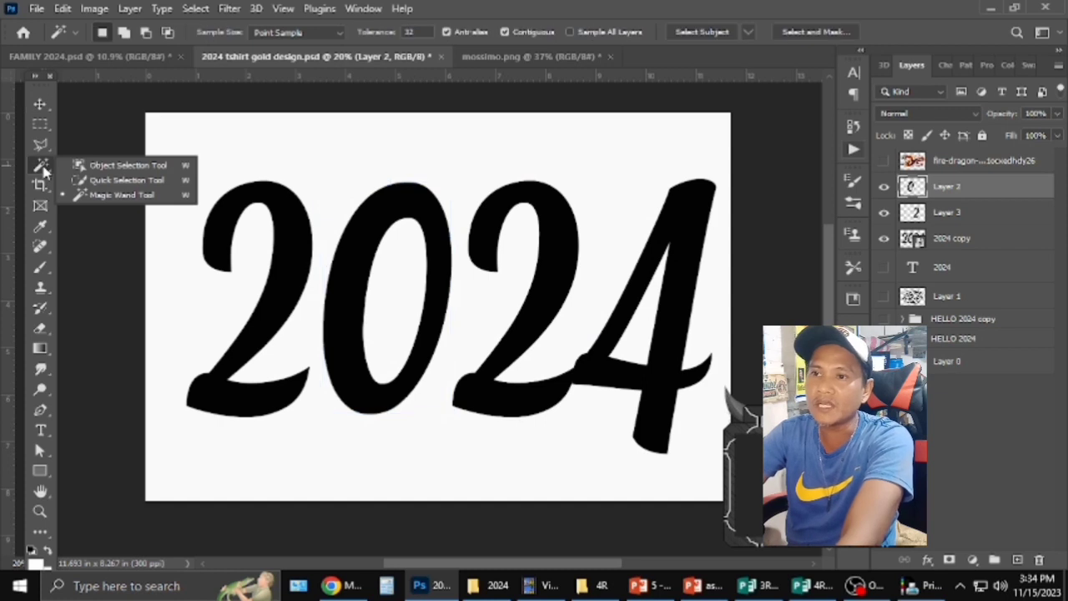
pyautogui.click(80, 180)
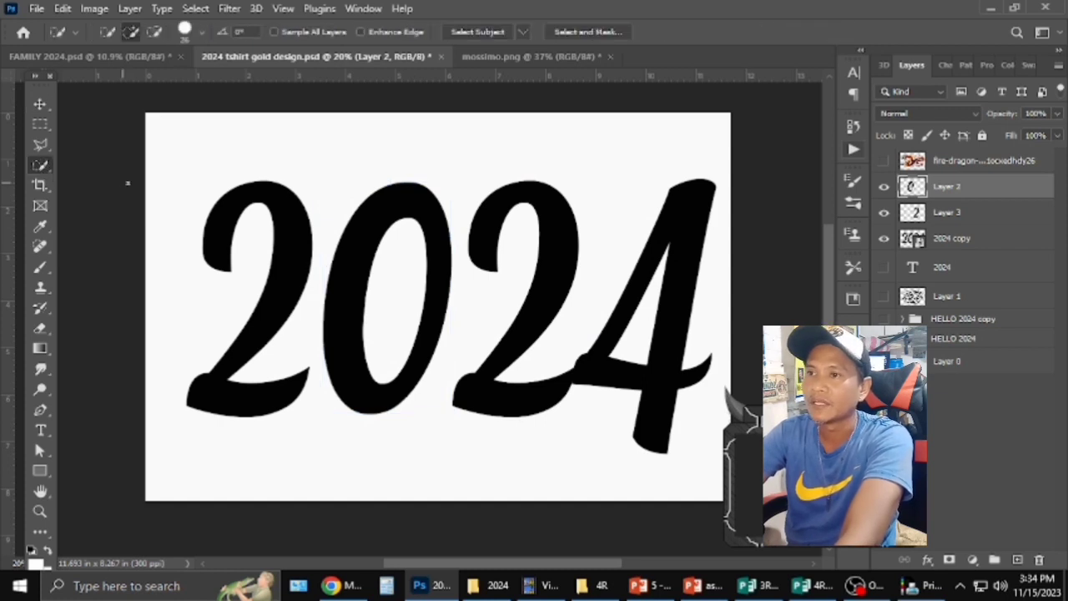
pyautogui.click(200, 33)
pyautogui.click(170, 80)
pyautogui.click(372, 221)
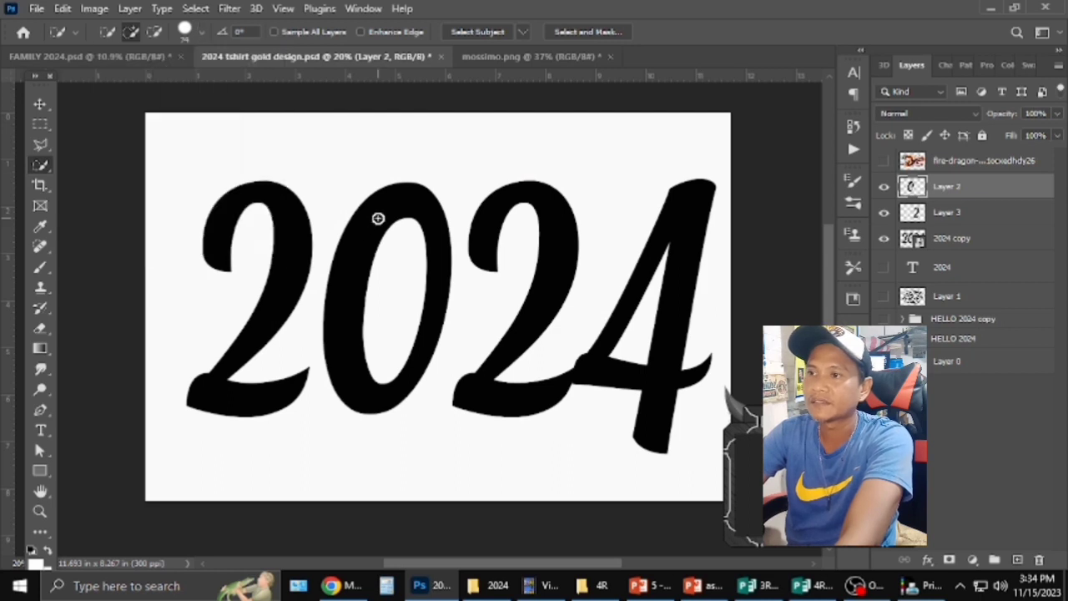
pyautogui.moveTo(348, 275)
pyautogui.mouseDown()
pyautogui.moveTo(341, 319)
pyautogui.moveTo(353, 251)
pyautogui.mouseUp()
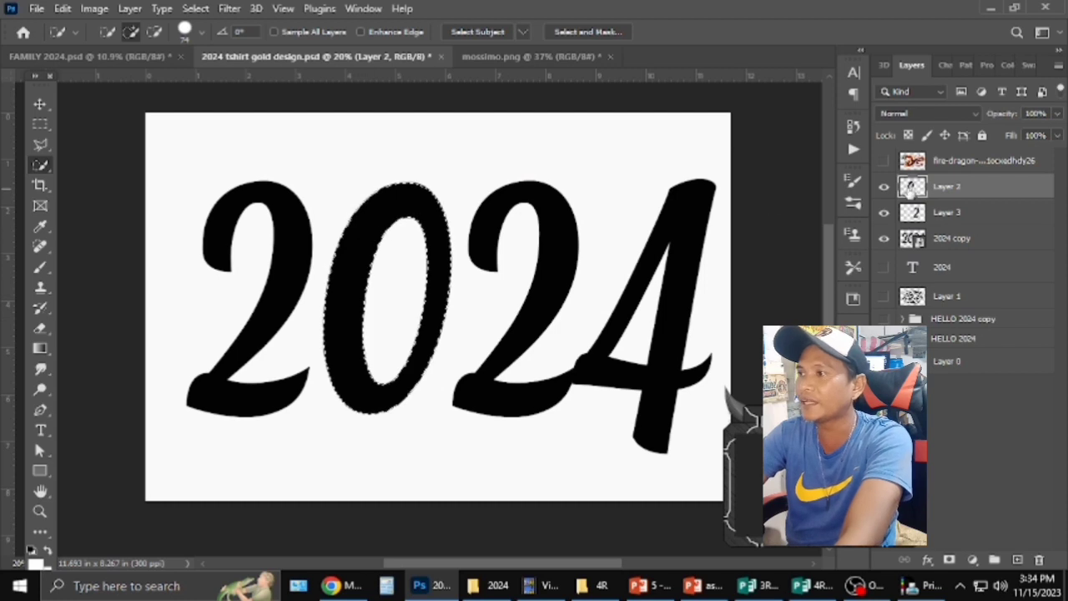
# Step: Show the fire dragon layer again and set the Eraser to a brush size of 183 px
pyautogui.click(883, 164)
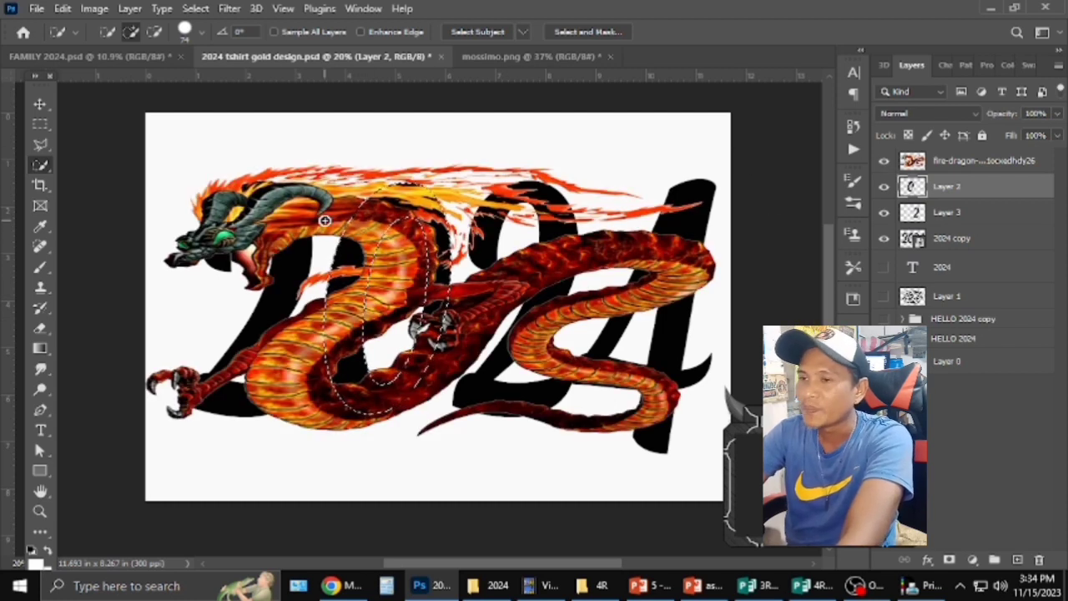
pyautogui.rightClick(45, 330)
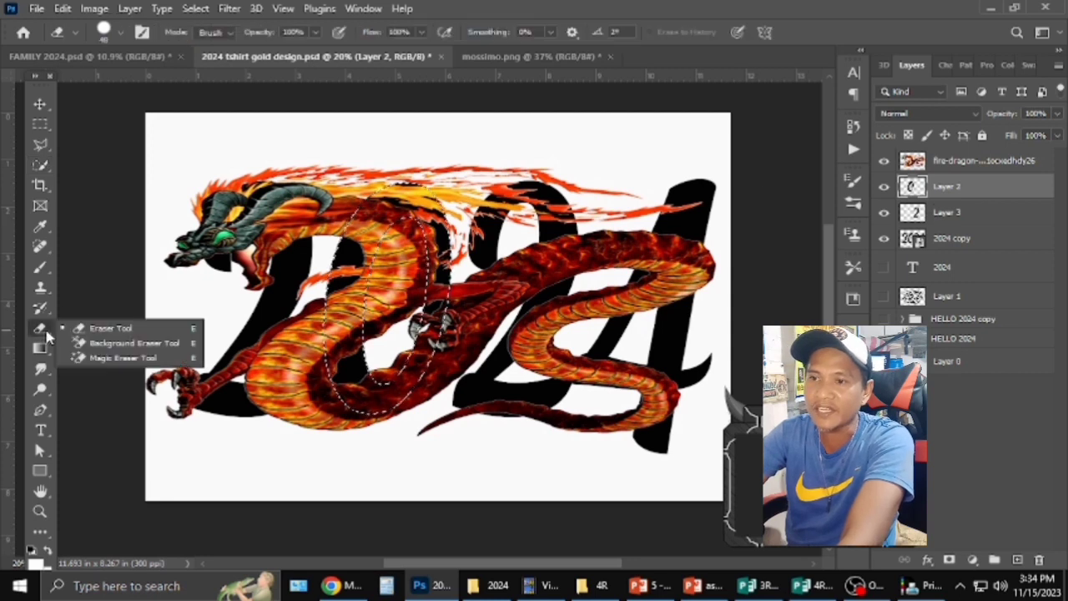
pyautogui.click(104, 328)
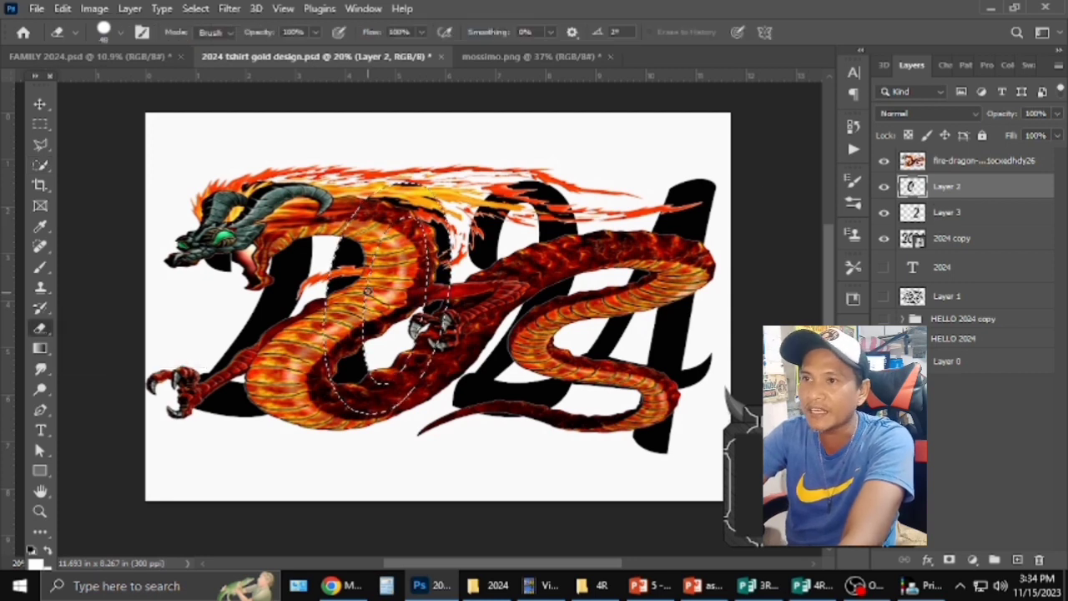
pyautogui.click(120, 32)
pyautogui.moveTo(142, 76); pyautogui.dragTo(146, 85)
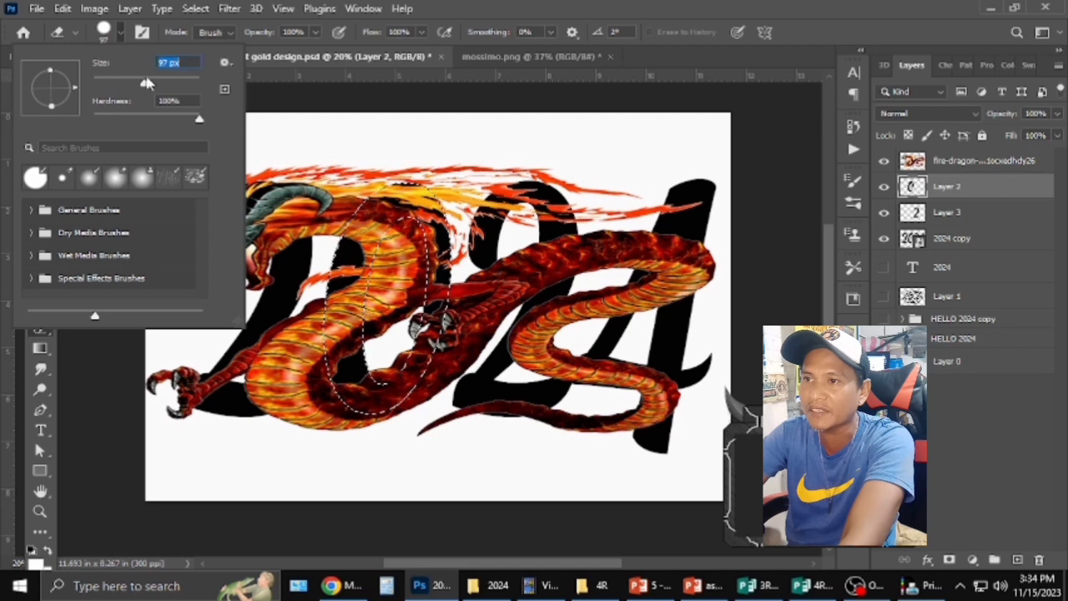
pyautogui.click(153, 83)
pyautogui.click(168, 84)
pyautogui.click(299, 103)
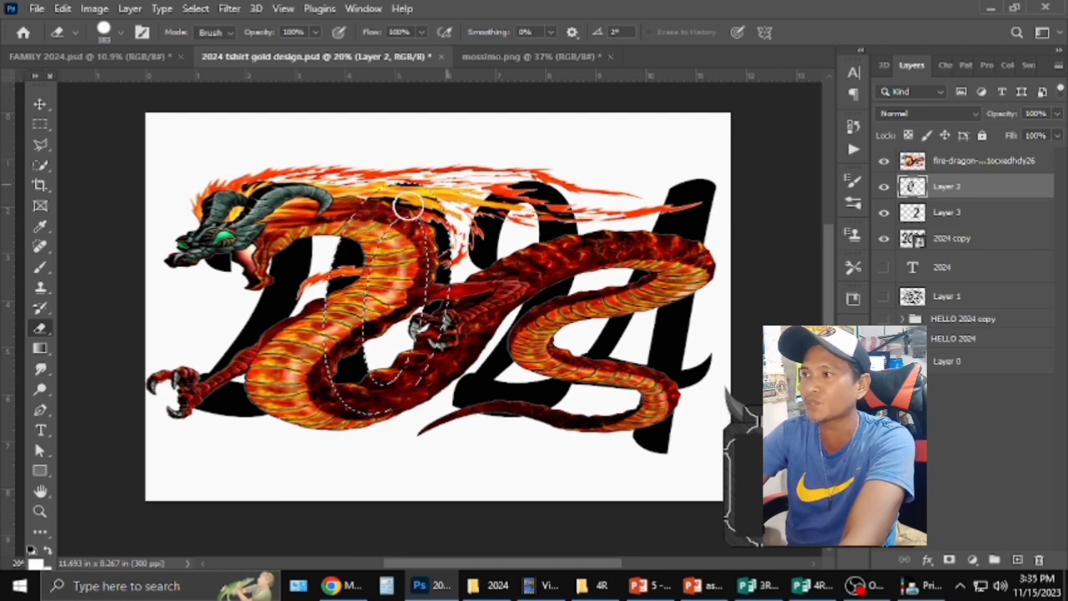
# Step: Erase the fire dragon layer inside the selection along the left side and upper curve of the digit 0
pyautogui.click(957, 166)
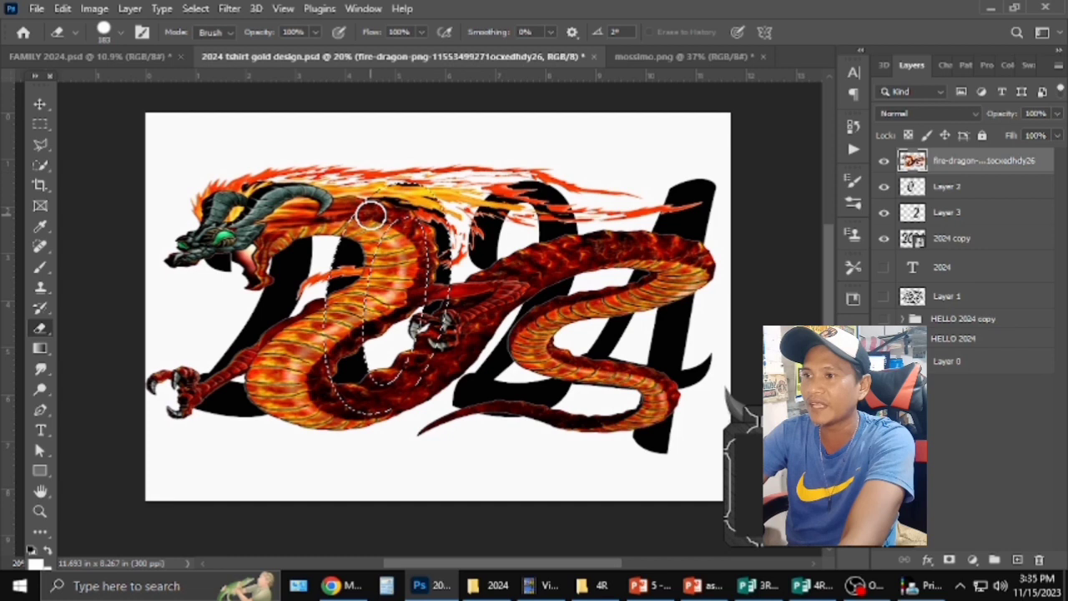
pyautogui.rightClick(40, 328)
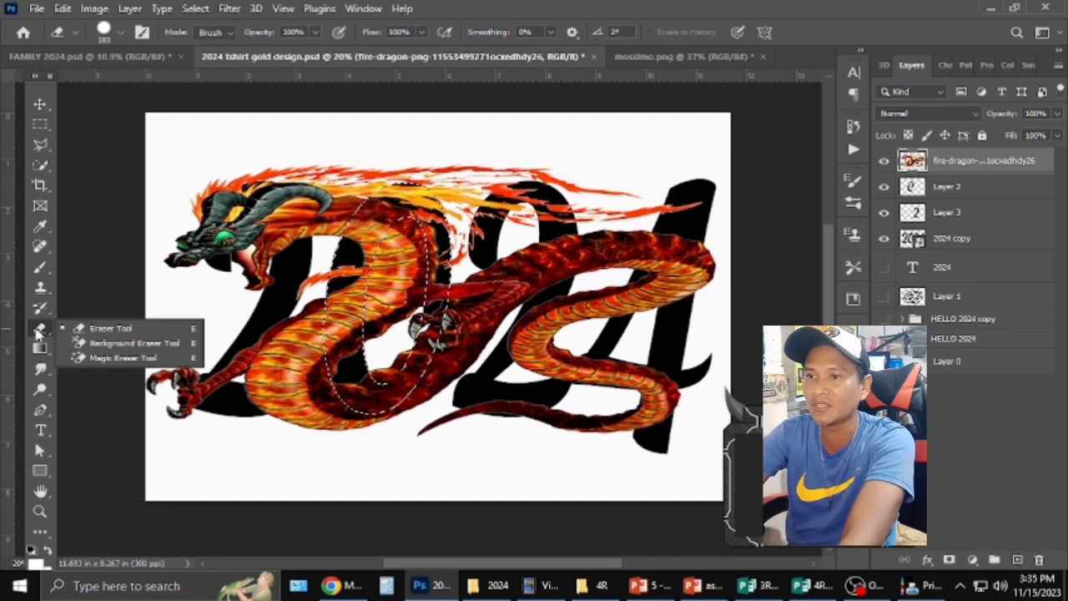
pyautogui.click(83, 326)
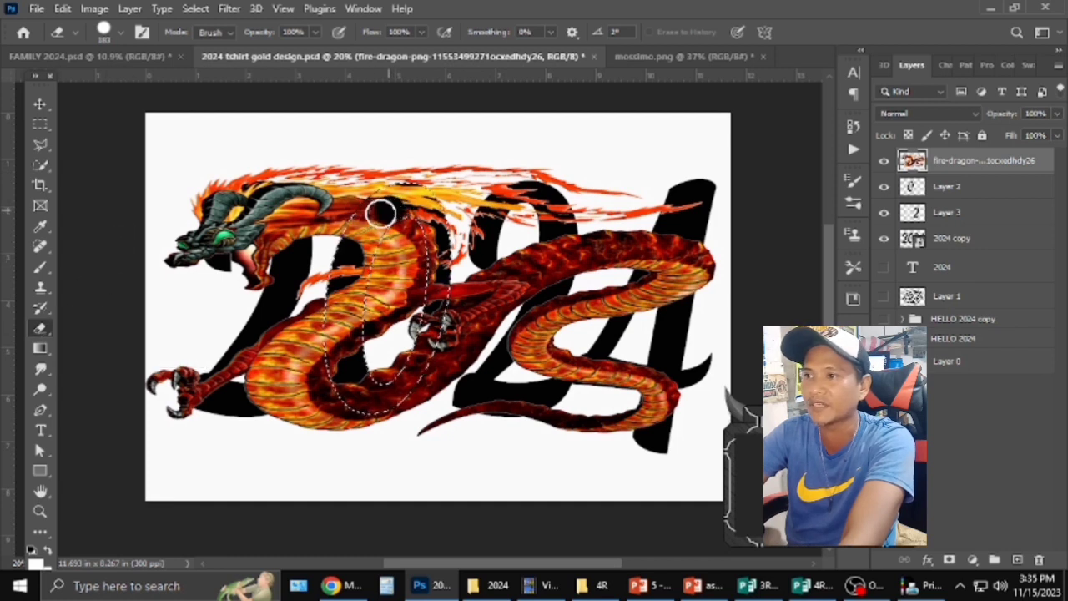
pyautogui.moveTo(361, 237)
pyautogui.mouseDown()
pyautogui.moveTo(337, 324)
pyautogui.moveTo(368, 234)
pyautogui.moveTo(343, 370)
pyautogui.mouseUp()
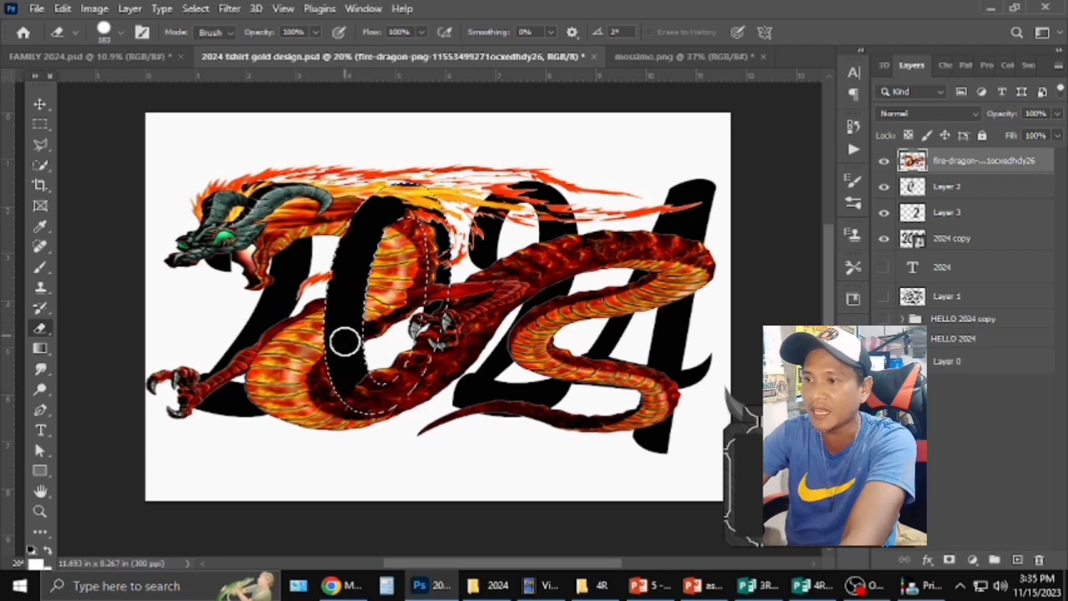
pyautogui.moveTo(359, 396)
pyautogui.mouseDown()
pyautogui.moveTo(364, 381)
pyautogui.moveTo(370, 408)
pyautogui.moveTo(347, 386)
pyautogui.moveTo(375, 409)
pyautogui.mouseUp()
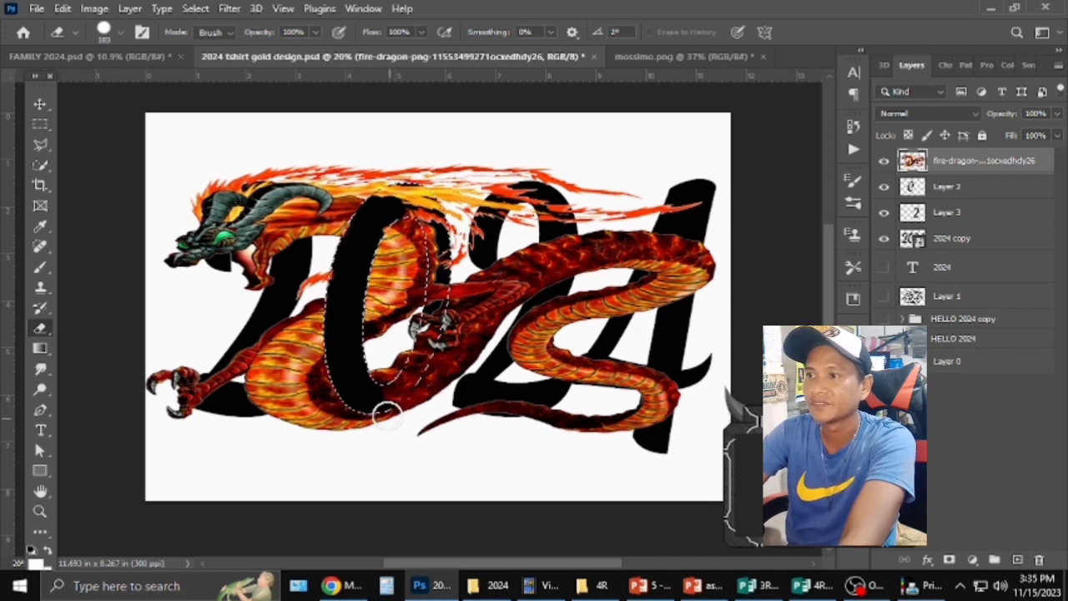
pyautogui.moveTo(374, 218)
pyautogui.mouseDown()
pyautogui.moveTo(396, 233)
pyautogui.moveTo(398, 209)
pyautogui.moveTo(441, 221)
pyautogui.moveTo(423, 208)
pyautogui.moveTo(433, 213)
pyautogui.moveTo(443, 259)
pyautogui.moveTo(434, 226)
pyautogui.moveTo(472, 255)
pyautogui.moveTo(471, 301)
pyautogui.moveTo(440, 342)
pyautogui.moveTo(440, 382)
pyautogui.moveTo(415, 402)
pyautogui.moveTo(377, 403)
pyautogui.moveTo(390, 393)
pyautogui.moveTo(457, 400)
pyautogui.mouseUp()
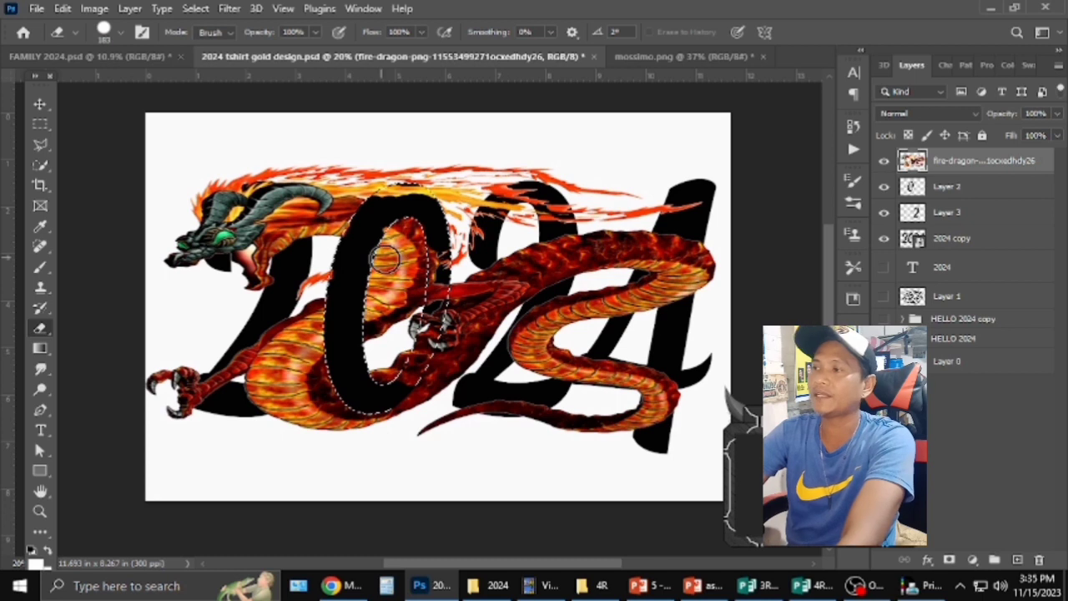
# Step: Deselect the outline of the digit 0
pyautogui.click(41, 103)
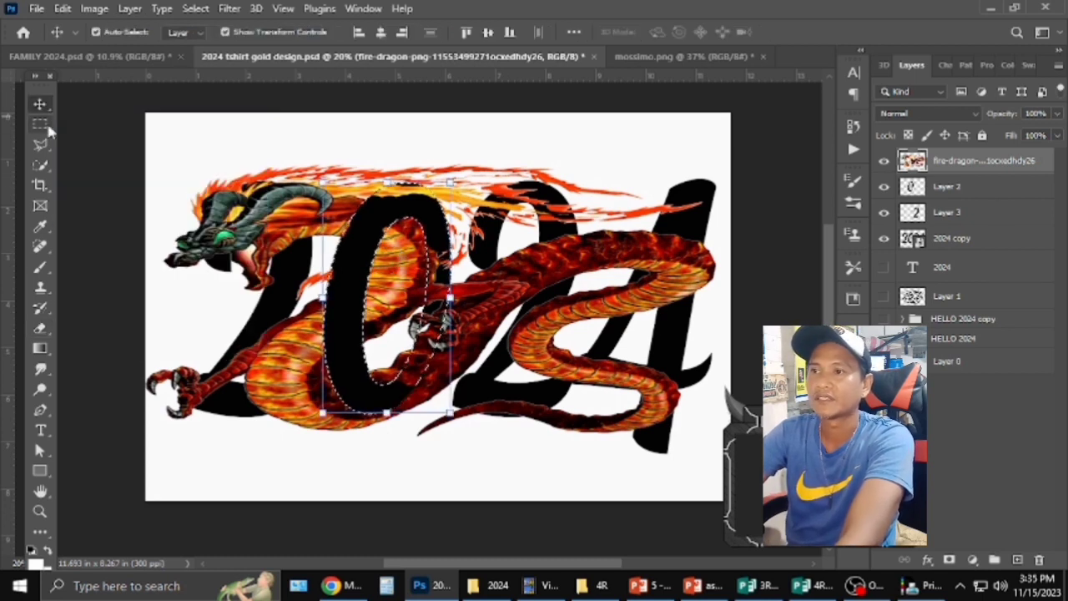
pyautogui.click(40, 124)
pyautogui.click(248, 176)
pyautogui.click(39, 103)
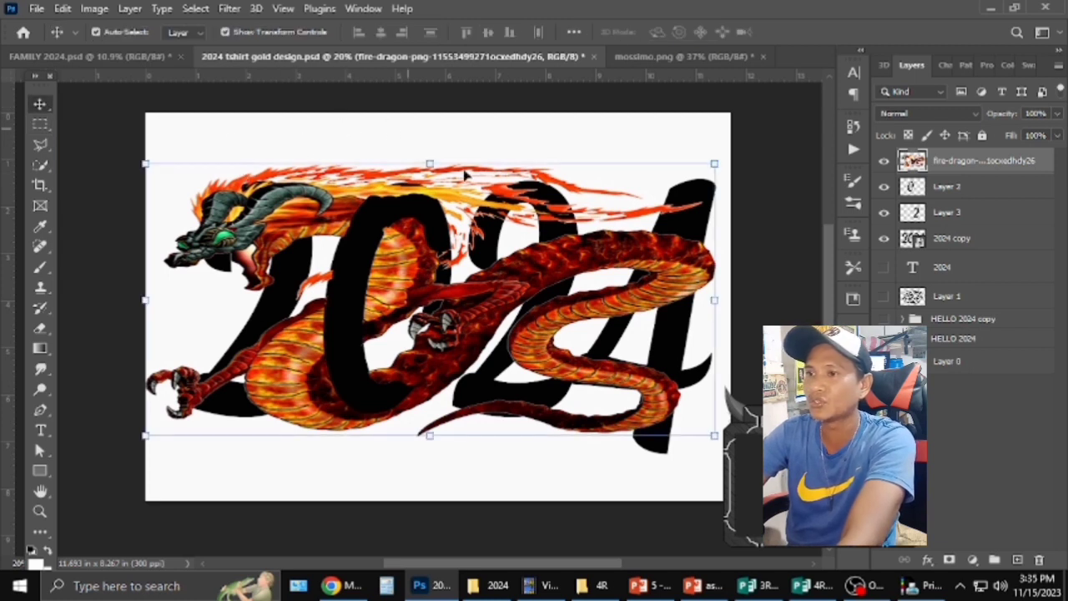
# Step: Select a narrow part of the first digit 2 on the 2024 copy layer with the Quick Selection tool
pyautogui.click(975, 220)
pyautogui.click(921, 240)
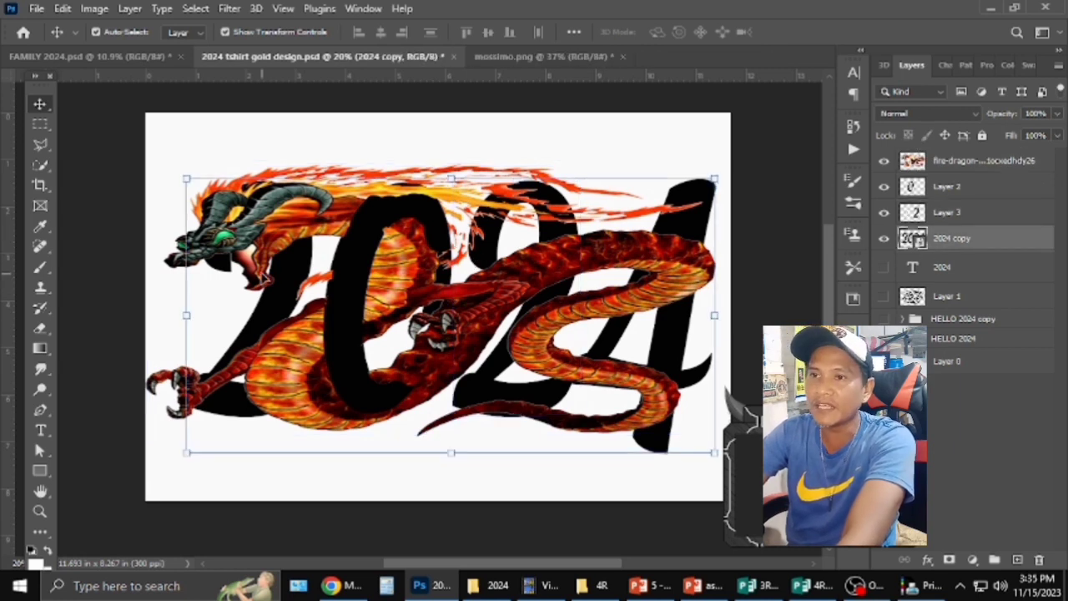
pyautogui.click(43, 166)
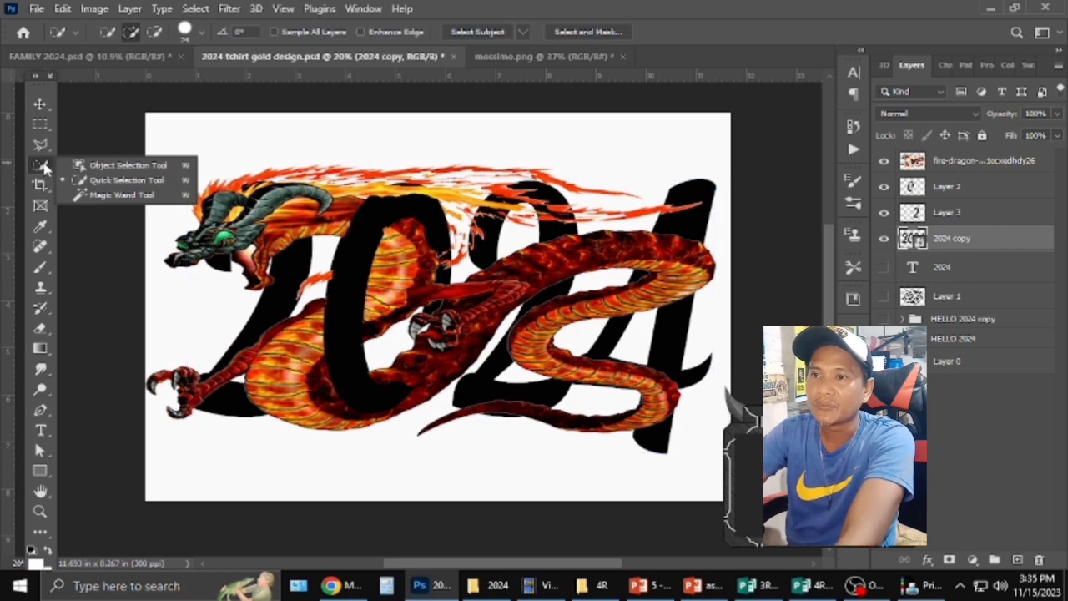
pyautogui.click(76, 177)
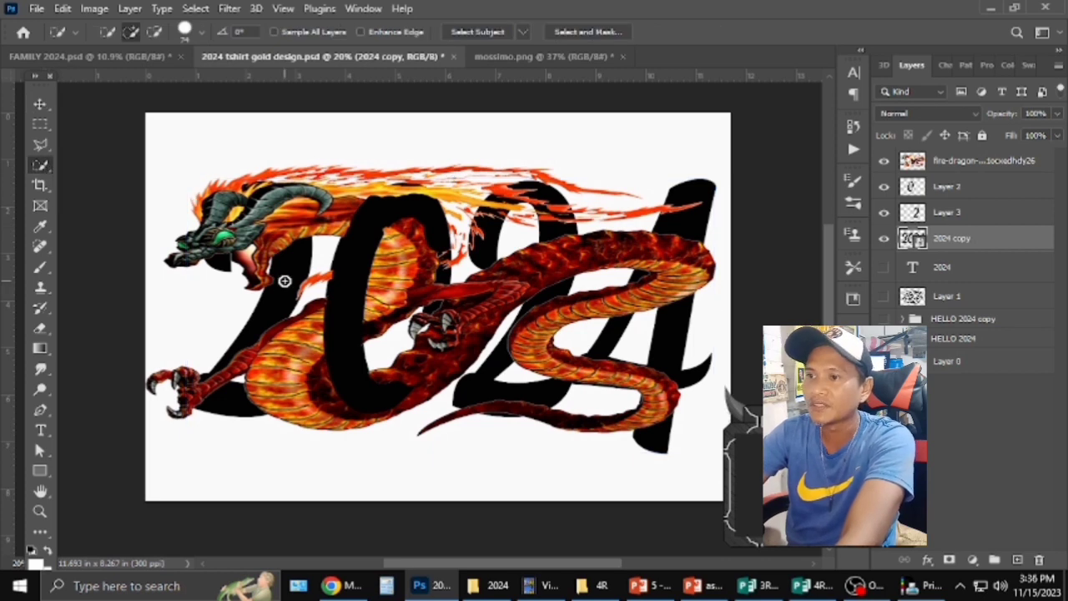
pyautogui.moveTo(285, 280); pyautogui.dragTo(292, 238)
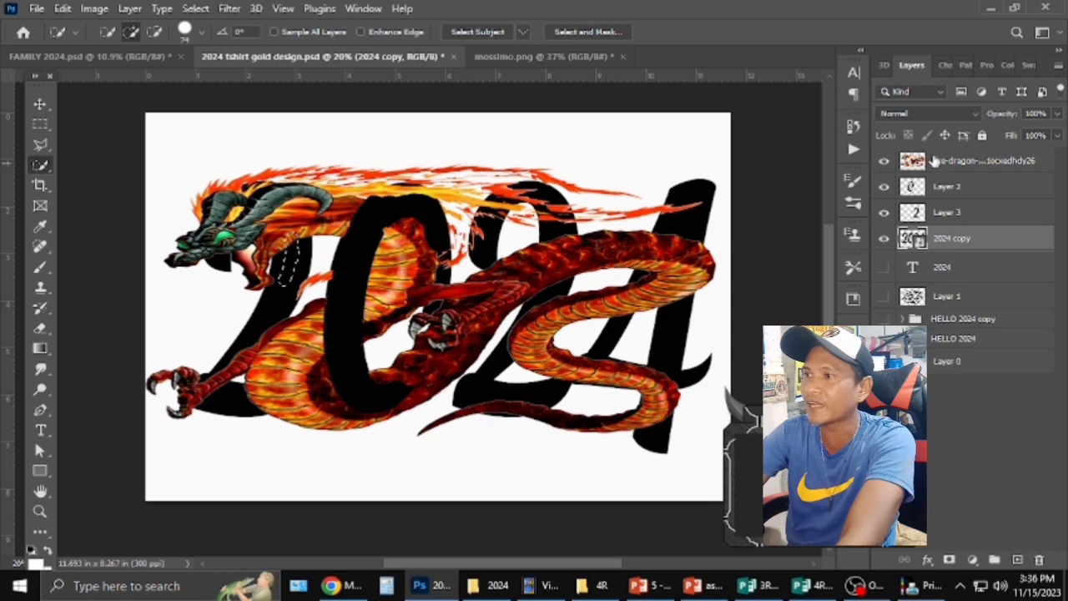
# Step: Hide the fire dragon and extend the Quick Selection across the 2024 digits on the 2024 copy layer
pyautogui.click(935, 160)
pyautogui.click(883, 163)
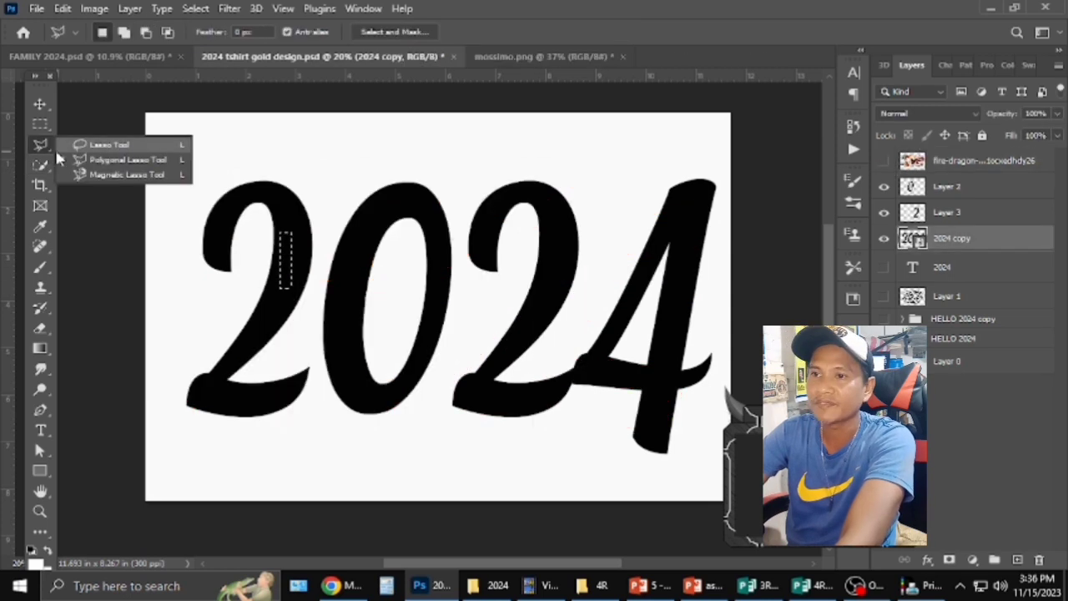
pyautogui.rightClick(46, 165)
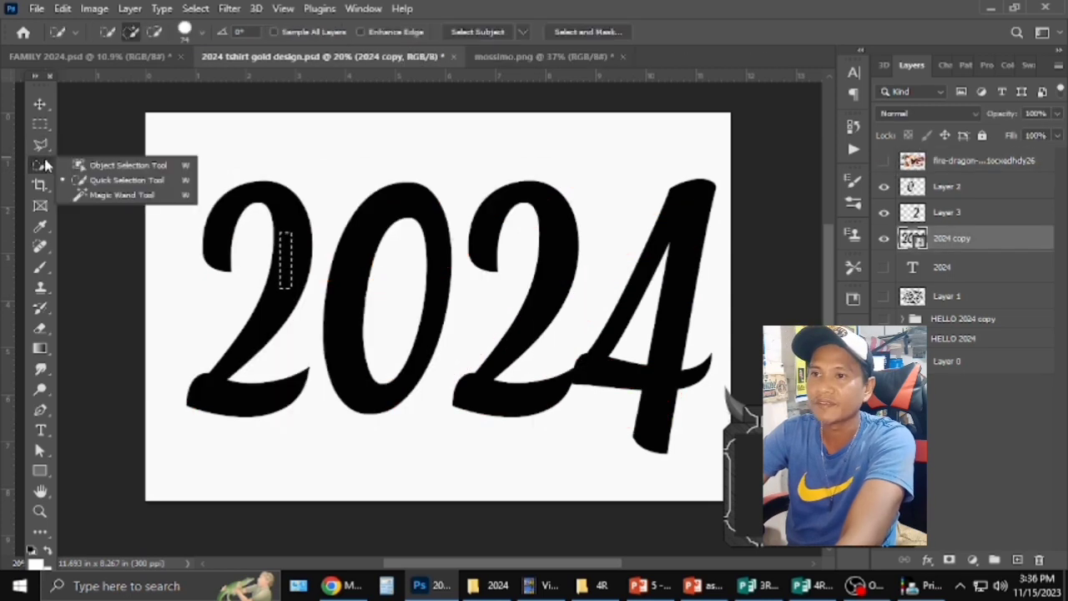
pyautogui.click(117, 180)
pyautogui.moveTo(280, 228)
pyautogui.mouseDown()
pyautogui.moveTo(265, 195)
pyautogui.moveTo(218, 222)
pyautogui.moveTo(211, 242)
pyautogui.moveTo(212, 252)
pyautogui.moveTo(251, 226)
pyautogui.moveTo(273, 205)
pyautogui.moveTo(232, 213)
pyautogui.moveTo(264, 195)
pyautogui.moveTo(291, 228)
pyautogui.moveTo(297, 259)
pyautogui.moveTo(282, 304)
pyautogui.moveTo(227, 388)
pyautogui.moveTo(234, 405)
pyautogui.moveTo(262, 391)
pyautogui.mouseUp()
pyautogui.moveTo(256, 331); pyautogui.dragTo(267, 308)
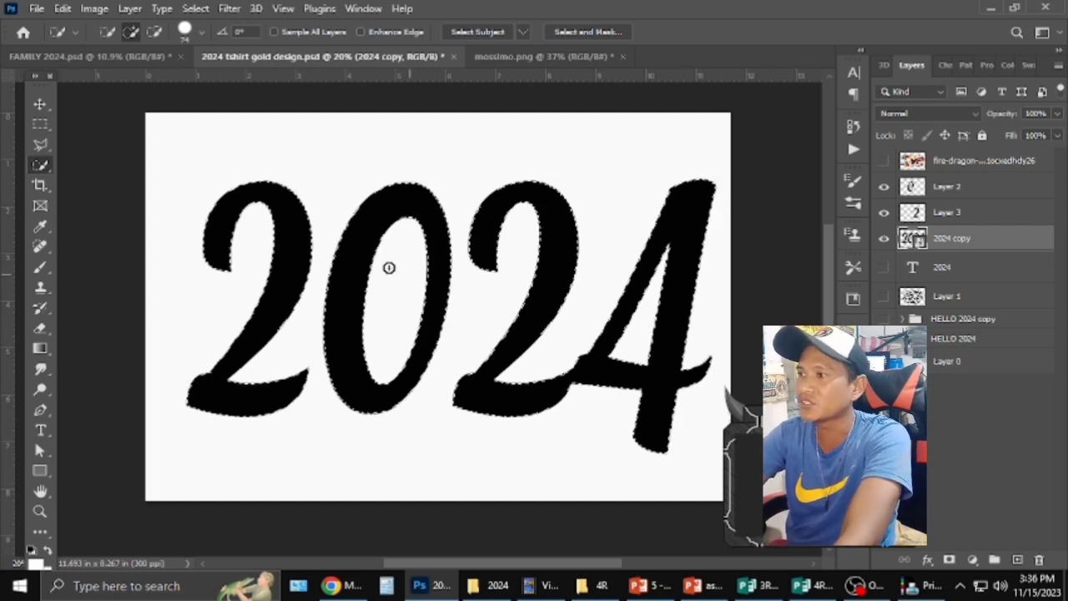
# Step: Show the fire dragon again, rasterize the 2024 copy smart object and try the Eraser on the first digit 2
pyautogui.click(885, 161)
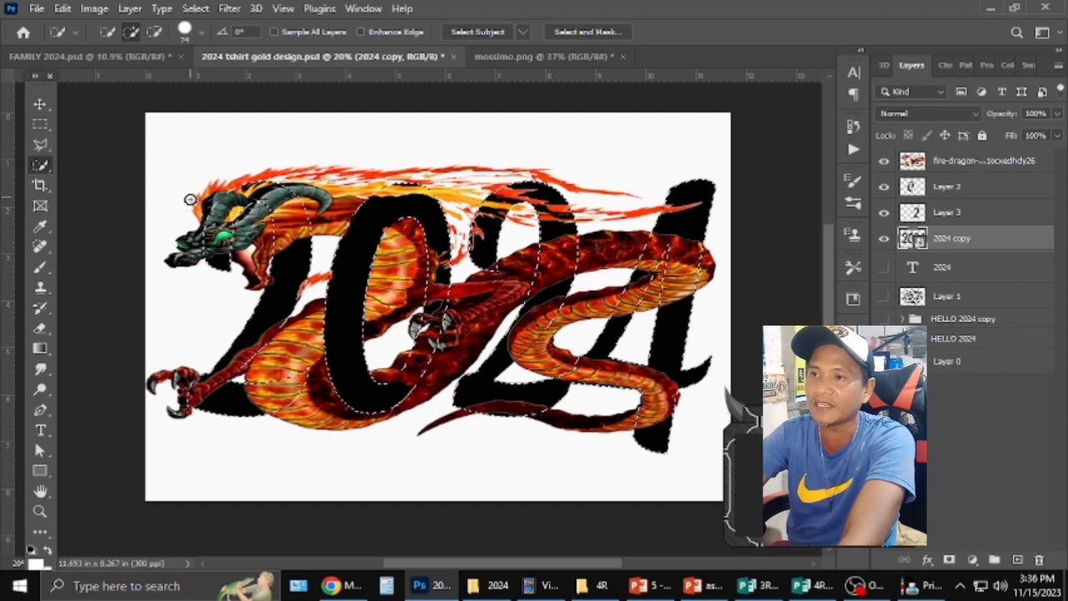
pyautogui.rightClick(39, 327)
pyautogui.click(117, 324)
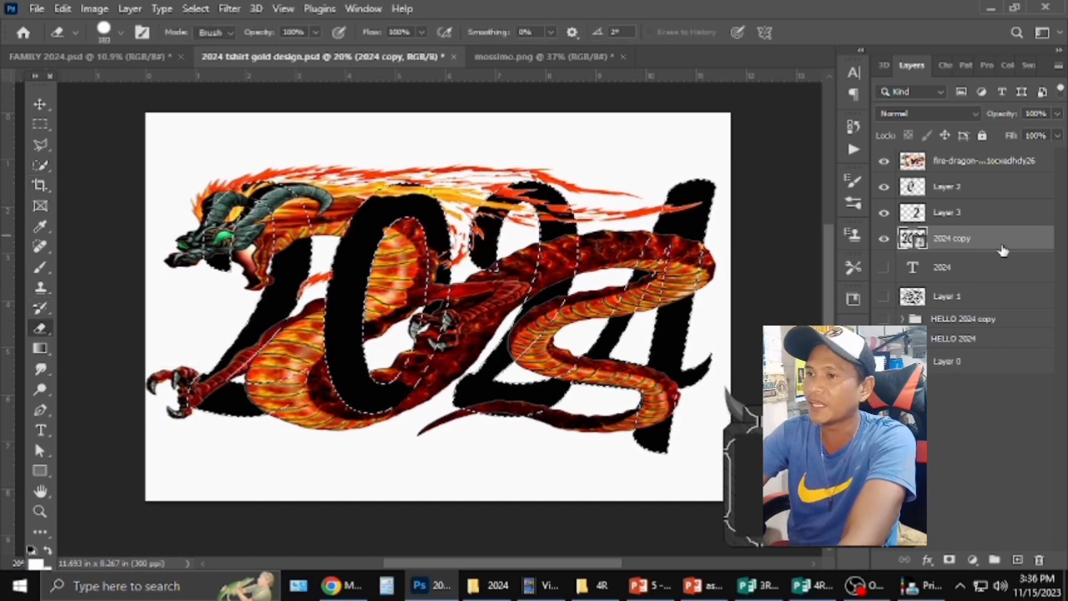
pyautogui.click(339, 247)
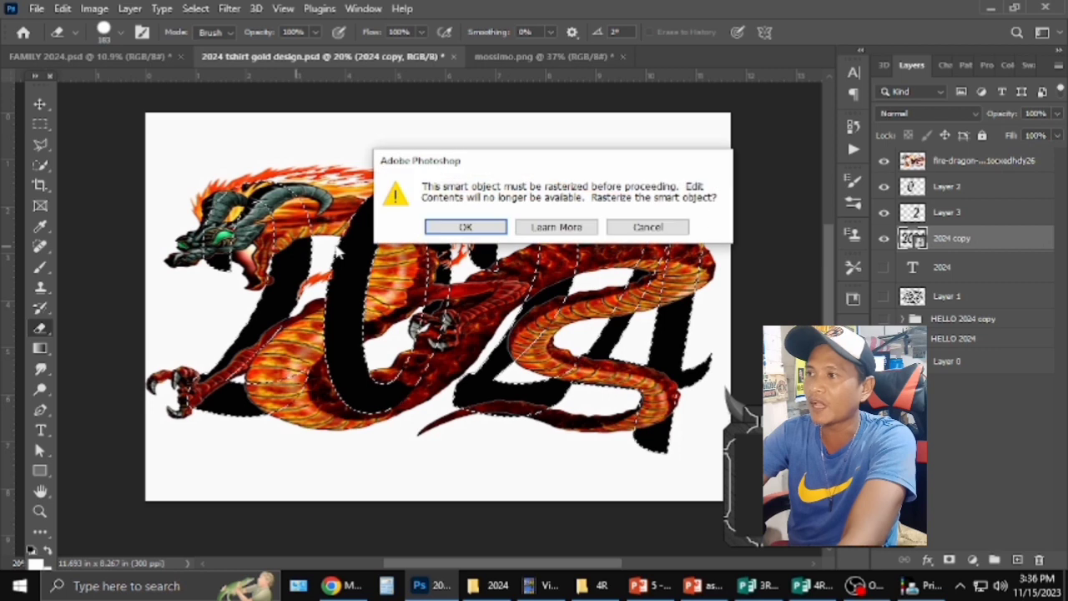
pyautogui.click(442, 228)
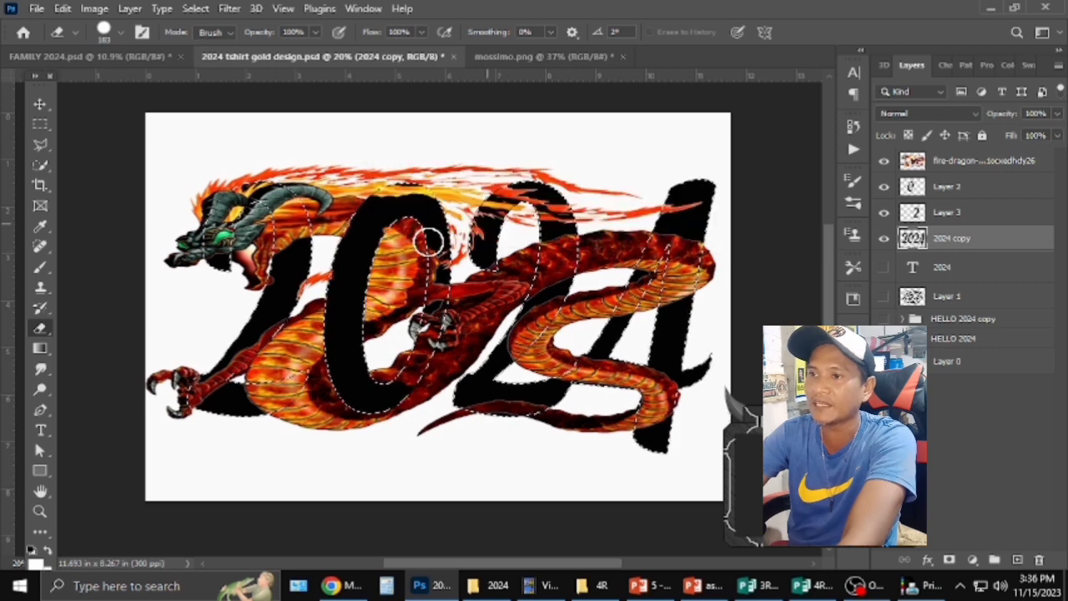
pyautogui.moveTo(297, 249); pyautogui.dragTo(293, 234)
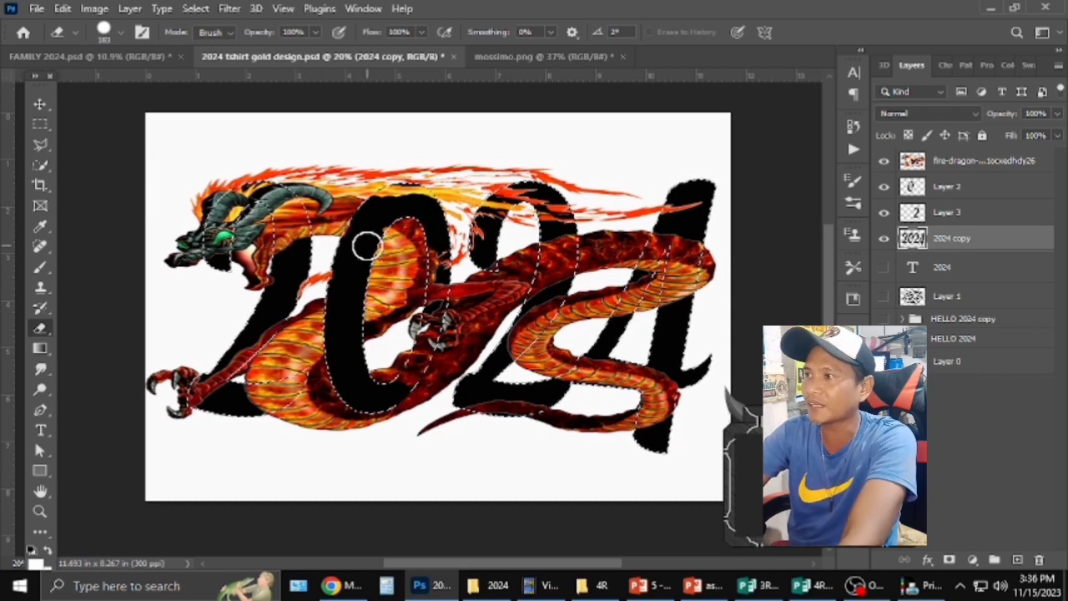
# Step: Erase the parts of the fire dragon layer that cover the first digit 2, and clear the selection
pyautogui.click(947, 165)
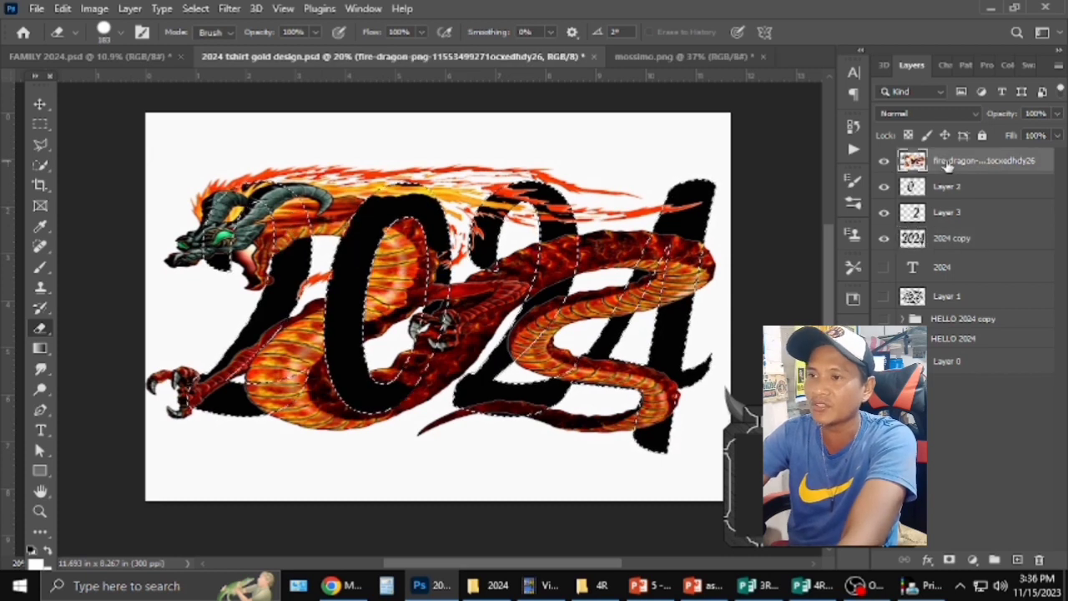
pyautogui.moveTo(294, 237)
pyautogui.mouseDown()
pyautogui.moveTo(280, 201)
pyautogui.moveTo(297, 224)
pyautogui.moveTo(293, 259)
pyautogui.moveTo(282, 202)
pyautogui.moveTo(274, 213)
pyautogui.moveTo(282, 203)
pyautogui.moveTo(250, 193)
pyautogui.mouseUp()
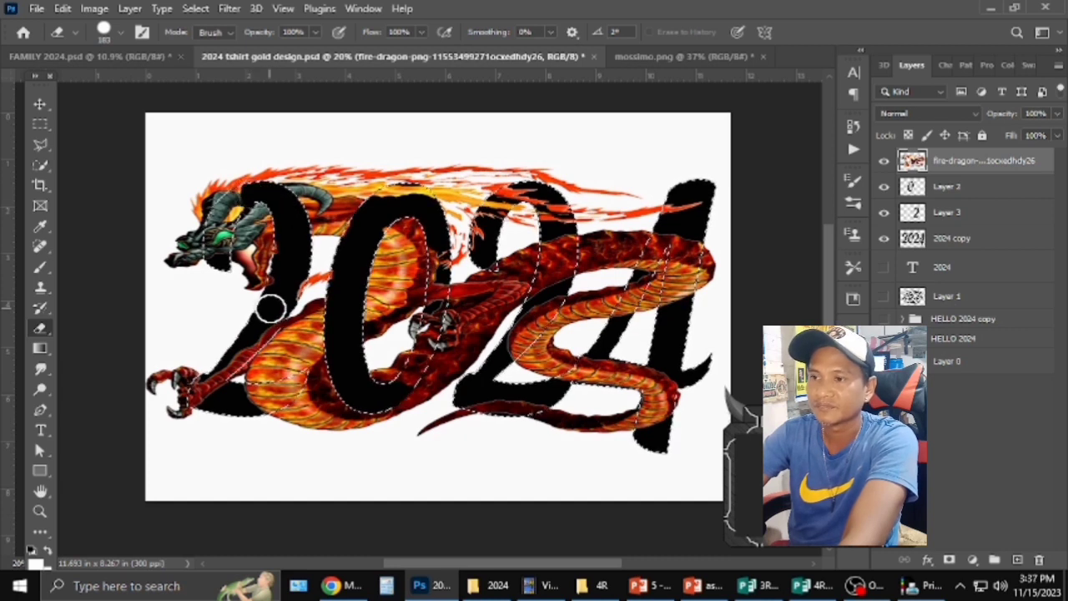
pyautogui.moveTo(272, 309)
pyautogui.mouseDown()
pyautogui.moveTo(213, 399)
pyautogui.moveTo(213, 387)
pyautogui.moveTo(201, 388)
pyautogui.moveTo(250, 403)
pyautogui.moveTo(276, 392)
pyautogui.moveTo(242, 392)
pyautogui.moveTo(275, 396)
pyautogui.mouseUp()
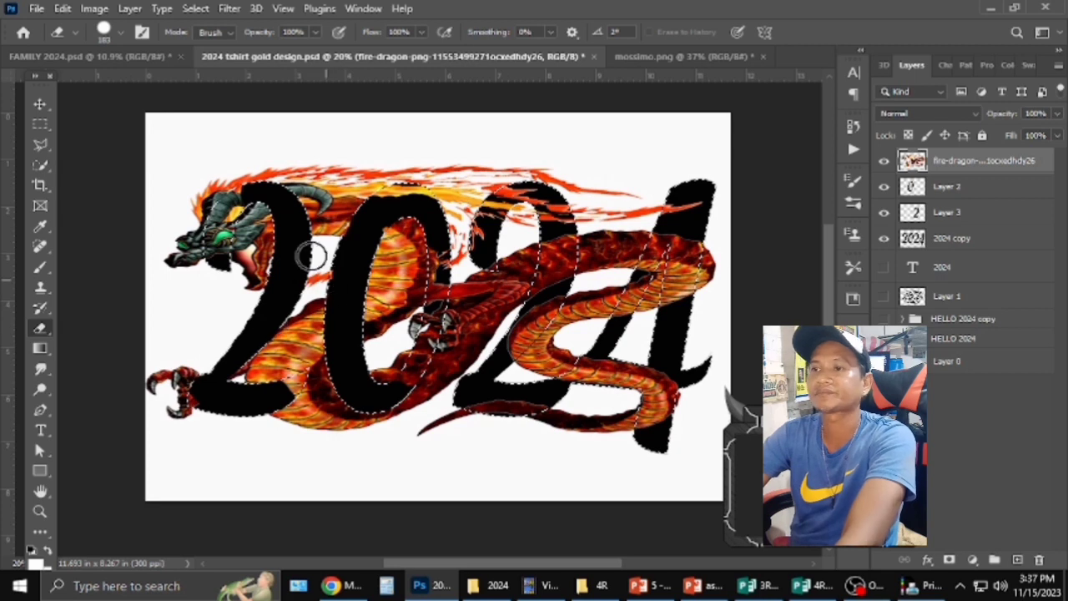
pyautogui.click(39, 123)
pyautogui.click(145, 119)
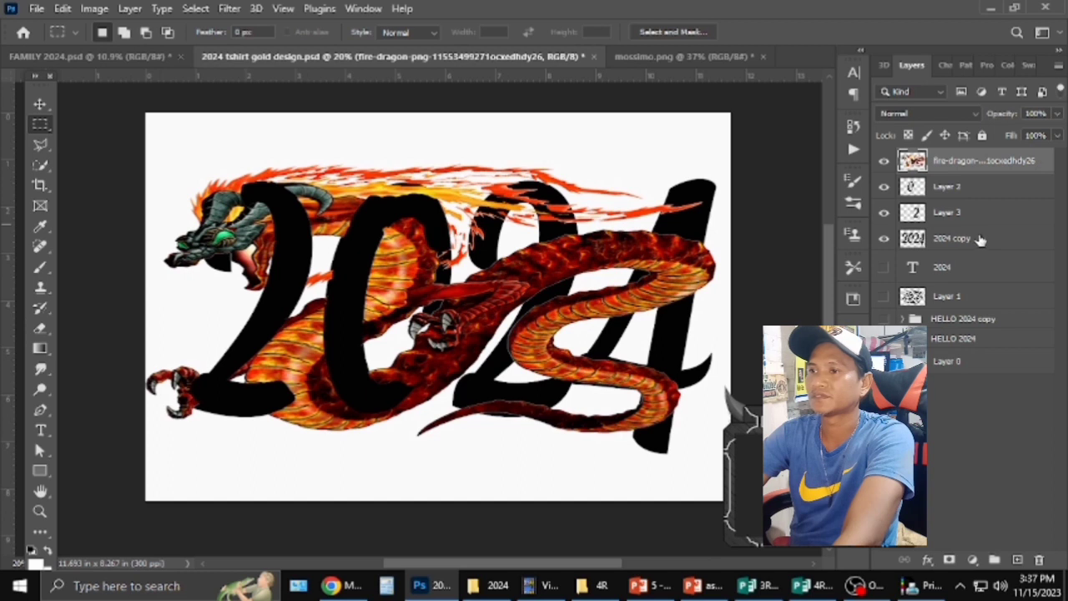
# Step: Load the outline of the 2024 copy layer as a selection and activate the Eraser tool
pyautogui.keyDown('ctrl'); pyautogui.click(912, 239); pyautogui.keyUp('ctrl')
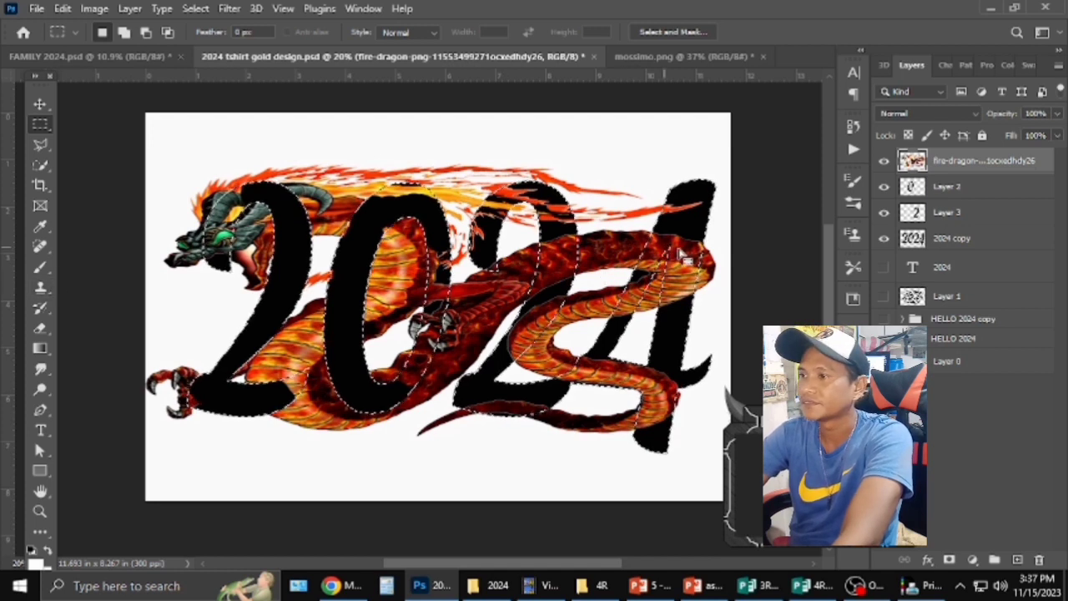
pyautogui.click(971, 239)
pyautogui.rightClick(40, 329)
pyautogui.click(94, 329)
pyautogui.rightClick(43, 330)
pyautogui.click(125, 330)
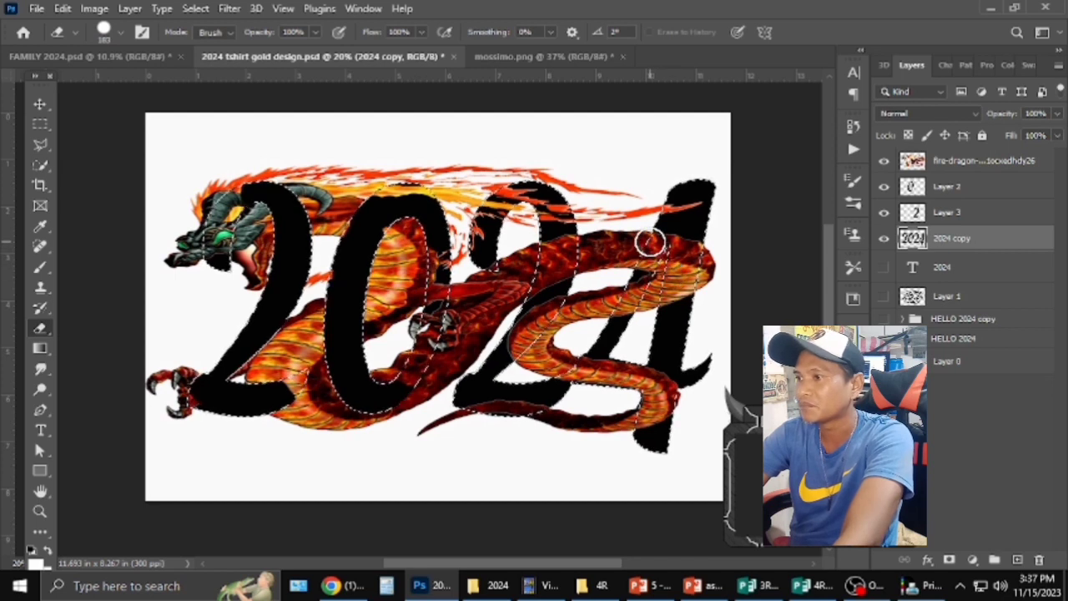
# Step: Erase the dragon's lower coil on the fire dragon layer where it crosses the diagonal of the digit 4
pyautogui.click(946, 166)
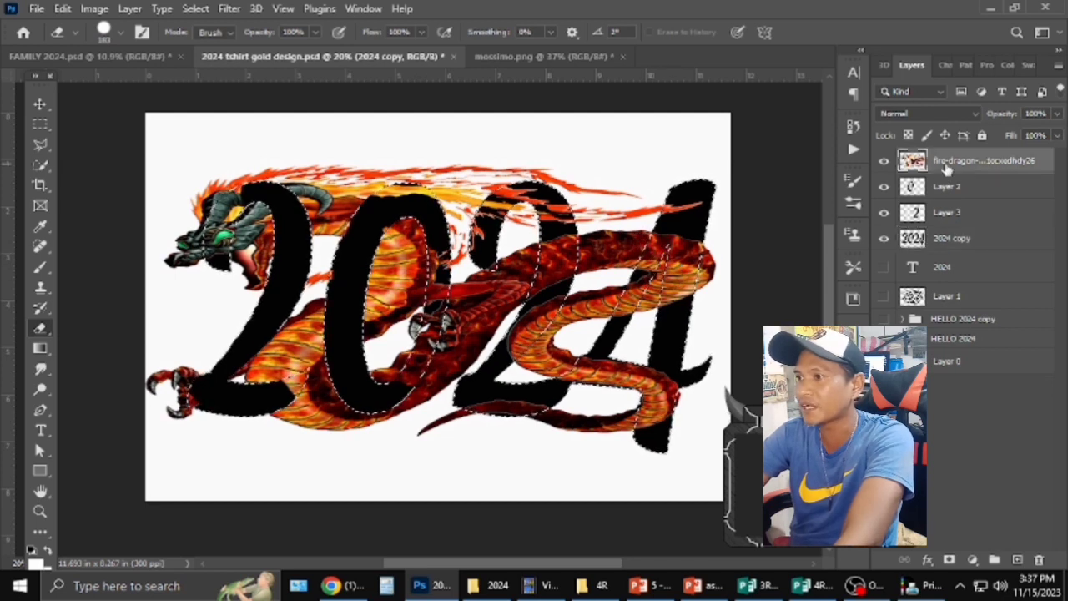
pyautogui.moveTo(649, 255); pyautogui.dragTo(610, 330)
pyautogui.hotkey('ctrl', 'z')
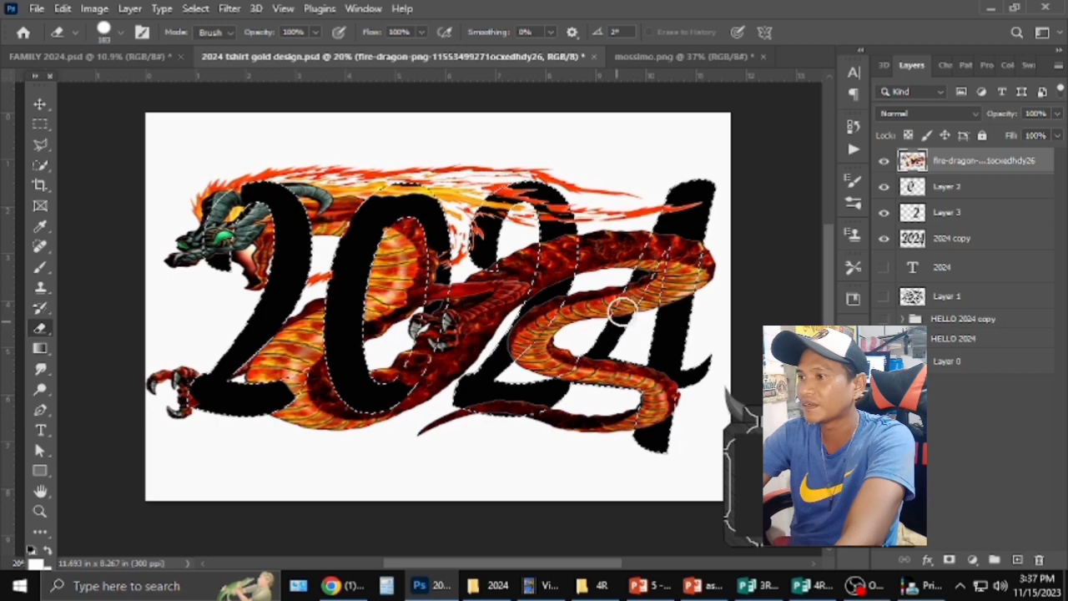
pyautogui.moveTo(632, 290)
pyautogui.mouseDown()
pyautogui.moveTo(628, 306)
pyautogui.moveTo(638, 287)
pyautogui.mouseUp()
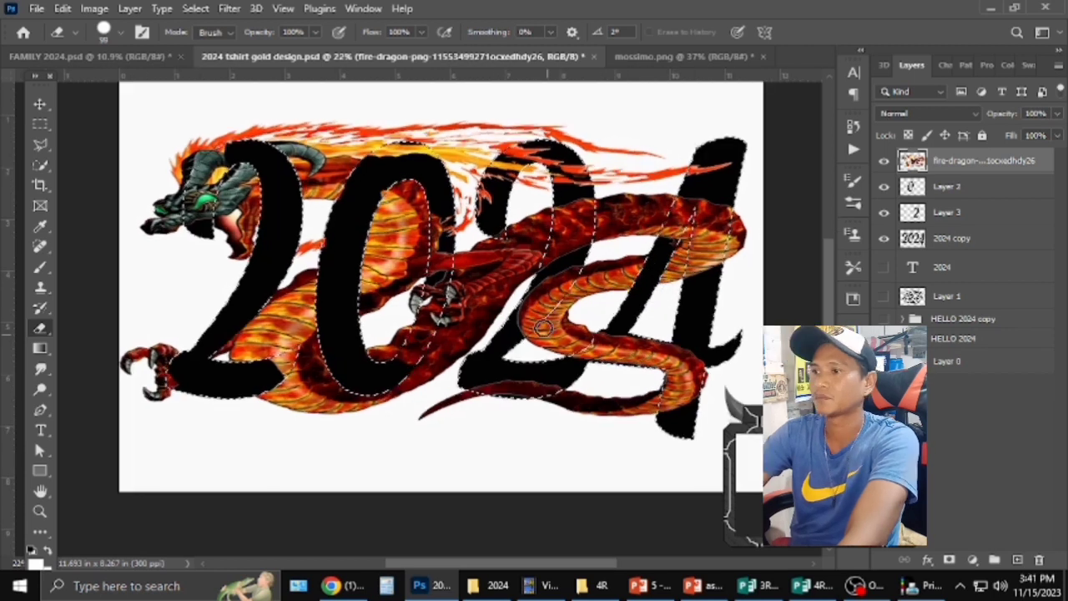
# Step: Erase the dragon over the second digit 2 and the upper diagonal of the 4, and clear the selection
pyautogui.moveTo(529, 326)
pyautogui.mouseDown()
pyautogui.moveTo(578, 266)
pyautogui.moveTo(517, 323)
pyautogui.moveTo(549, 279)
pyautogui.moveTo(521, 314)
pyautogui.moveTo(523, 333)
pyautogui.moveTo(563, 311)
pyautogui.moveTo(576, 287)
pyautogui.moveTo(544, 270)
pyautogui.moveTo(581, 246)
pyautogui.moveTo(580, 219)
pyautogui.mouseUp()
pyautogui.moveTo(559, 247)
pyautogui.mouseDown()
pyautogui.moveTo(545, 269)
pyautogui.moveTo(563, 208)
pyautogui.mouseUp()
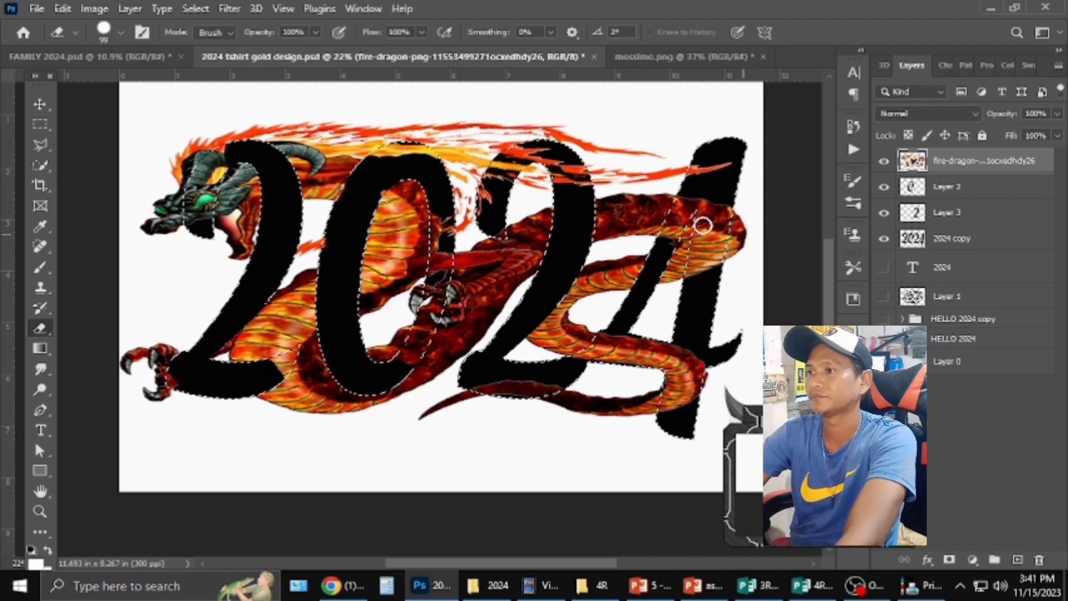
pyautogui.moveTo(687, 200)
pyautogui.mouseDown()
pyautogui.moveTo(661, 238)
pyautogui.moveTo(676, 215)
pyautogui.moveTo(673, 236)
pyautogui.moveTo(689, 198)
pyautogui.moveTo(691, 237)
pyautogui.mouseUp()
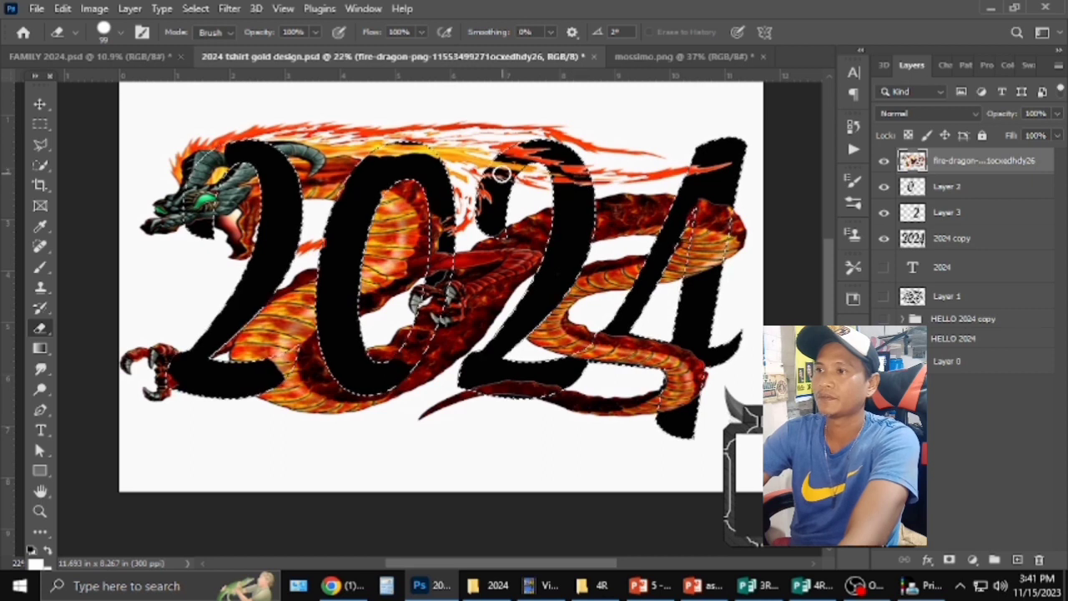
pyautogui.moveTo(491, 186)
pyautogui.mouseDown()
pyautogui.moveTo(518, 151)
pyautogui.moveTo(539, 147)
pyautogui.moveTo(502, 187)
pyautogui.moveTo(499, 169)
pyautogui.moveTo(481, 207)
pyautogui.mouseUp()
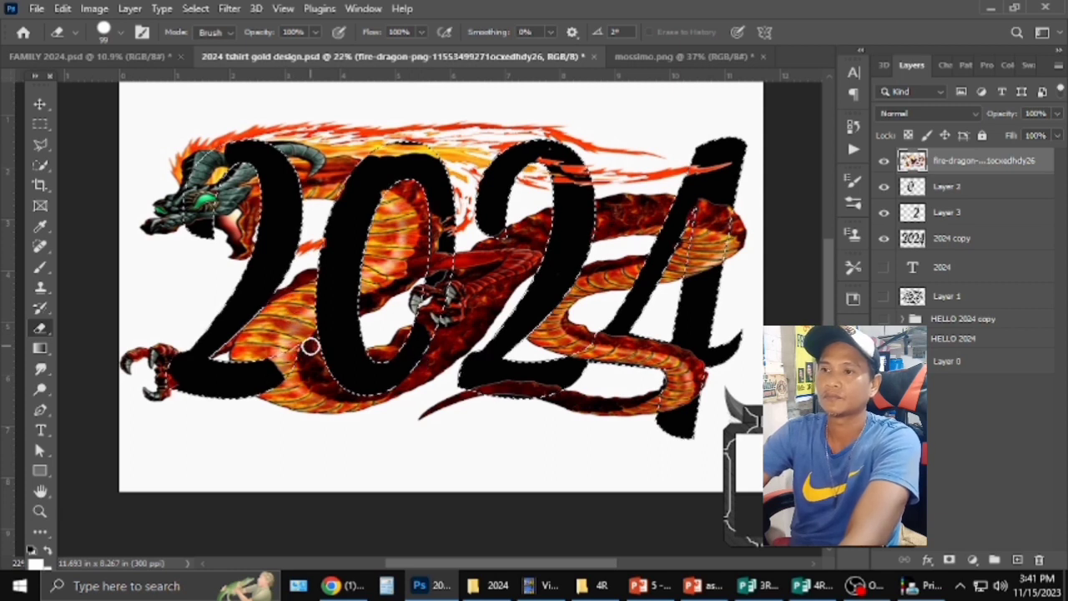
pyautogui.click(39, 123)
pyautogui.click(449, 240)
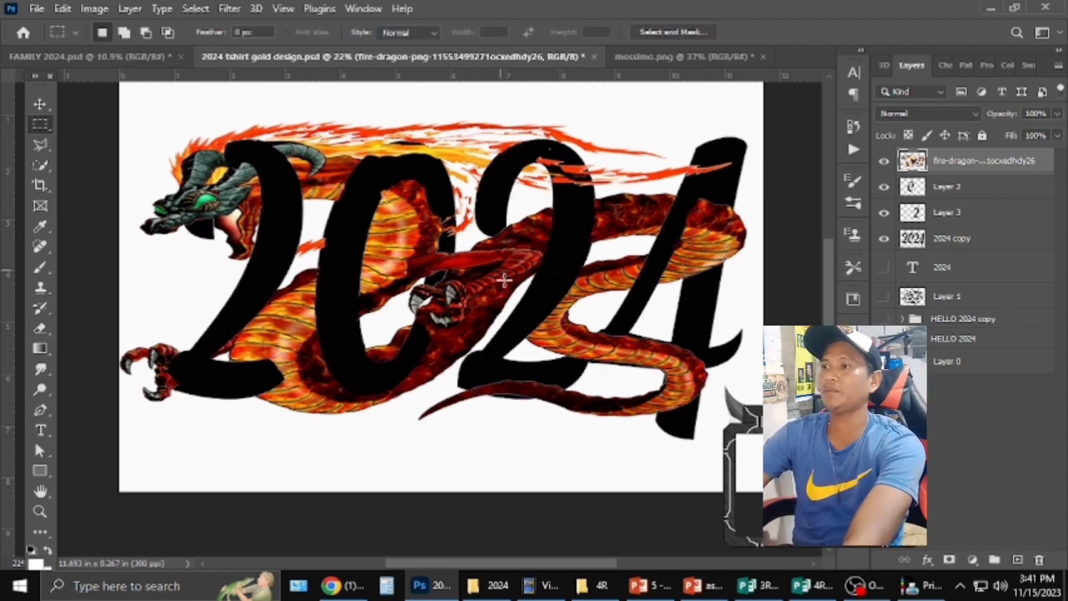
# Step: Examine how the fire dragon weaves through the 2024 digits, both close up and across the whole design
pyautogui.scroll(1, 625, 342)
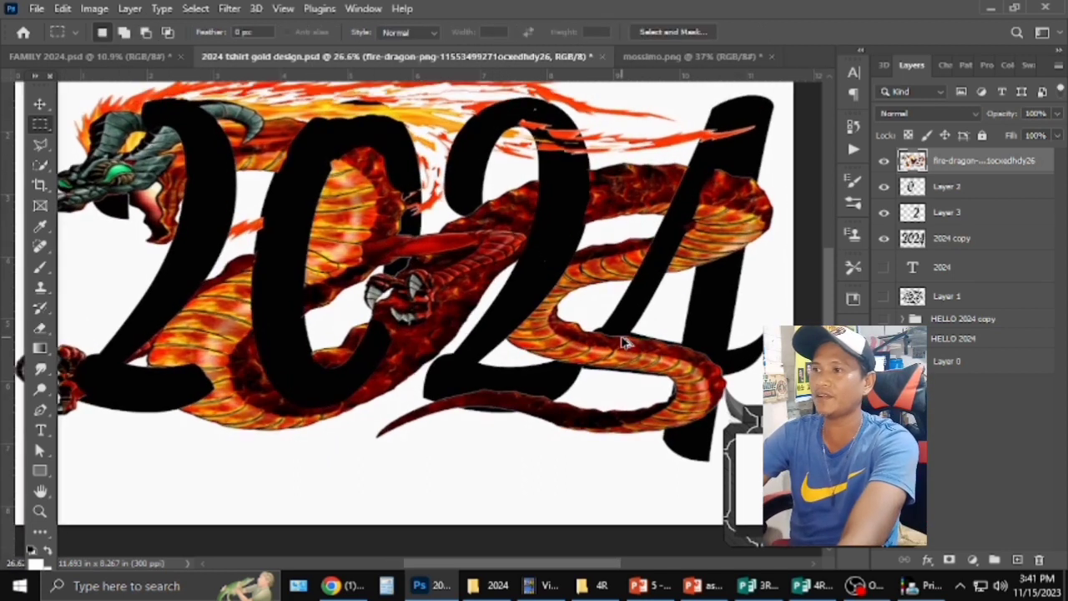
pyautogui.scroll(-1, 626, 342)
pyautogui.scroll(1, 625, 342)
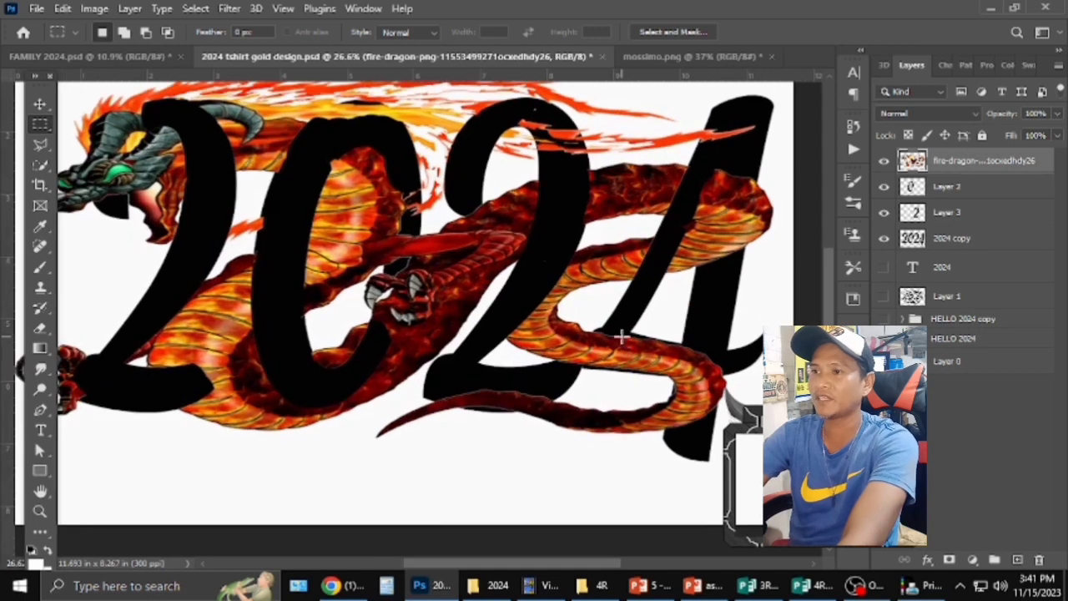
pyautogui.scroll(-2, 621, 336)
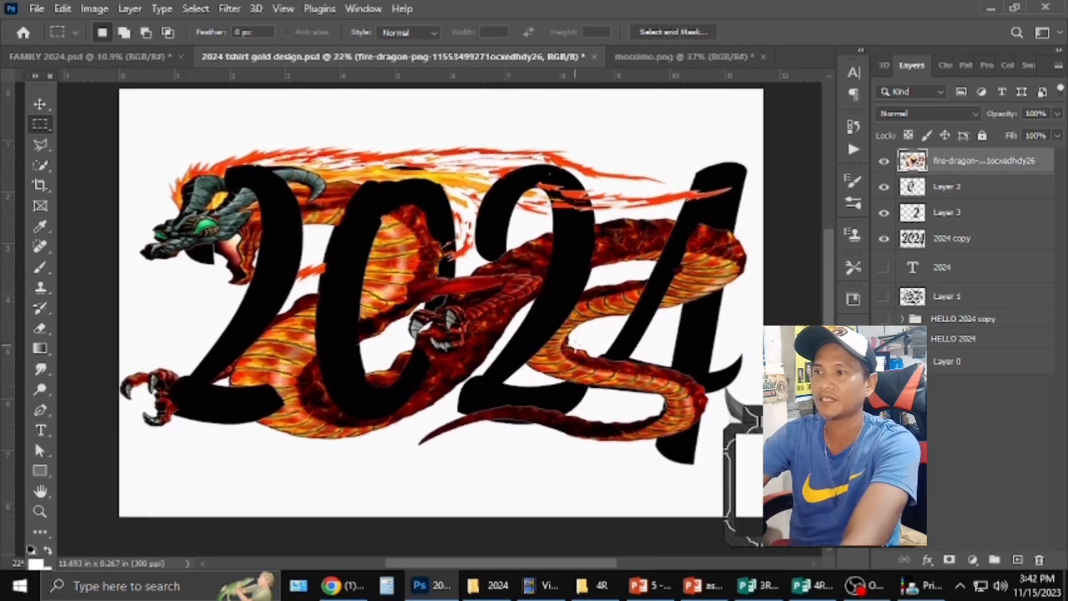
pyautogui.scroll(1, 577, 348)
pyautogui.scroll(-1, 578, 350)
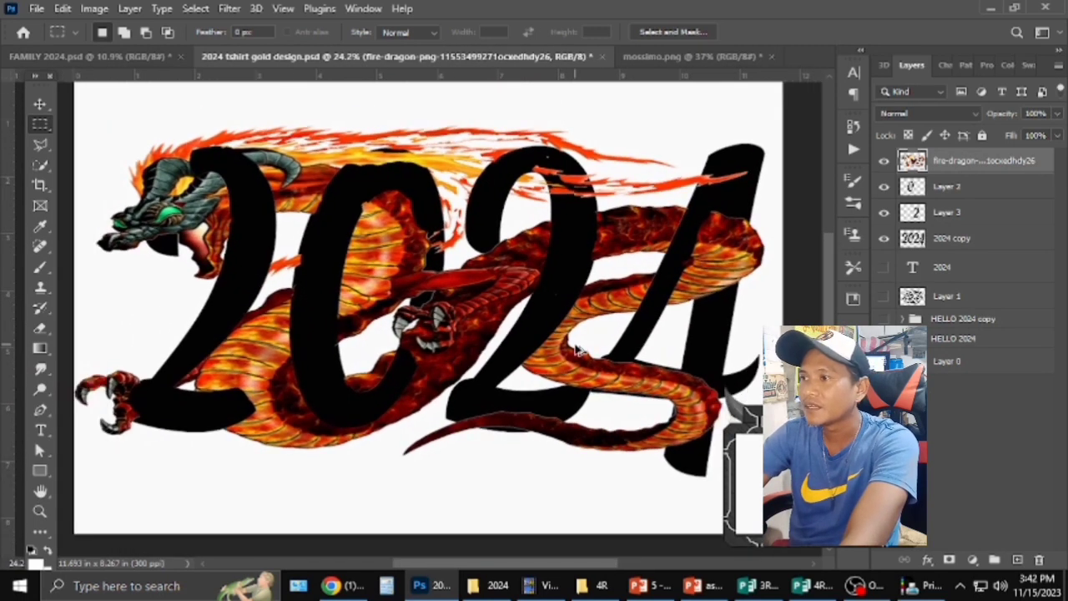
pyautogui.scroll(1, 577, 350)
pyautogui.scroll(-1, 577, 350)
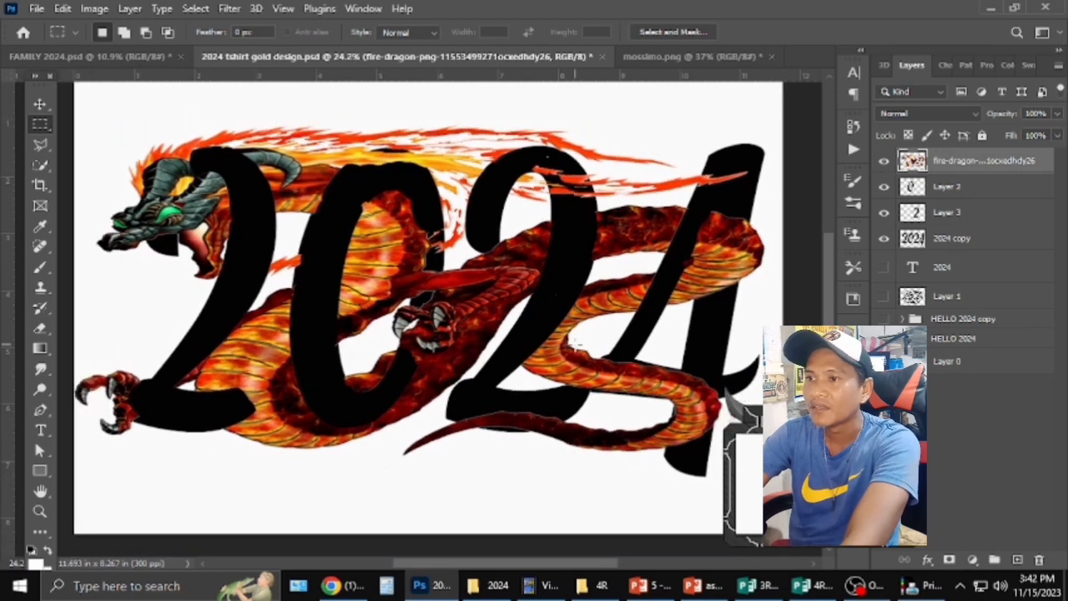
pyautogui.scroll(1, 577, 350)
pyautogui.scroll(-1, 577, 350)
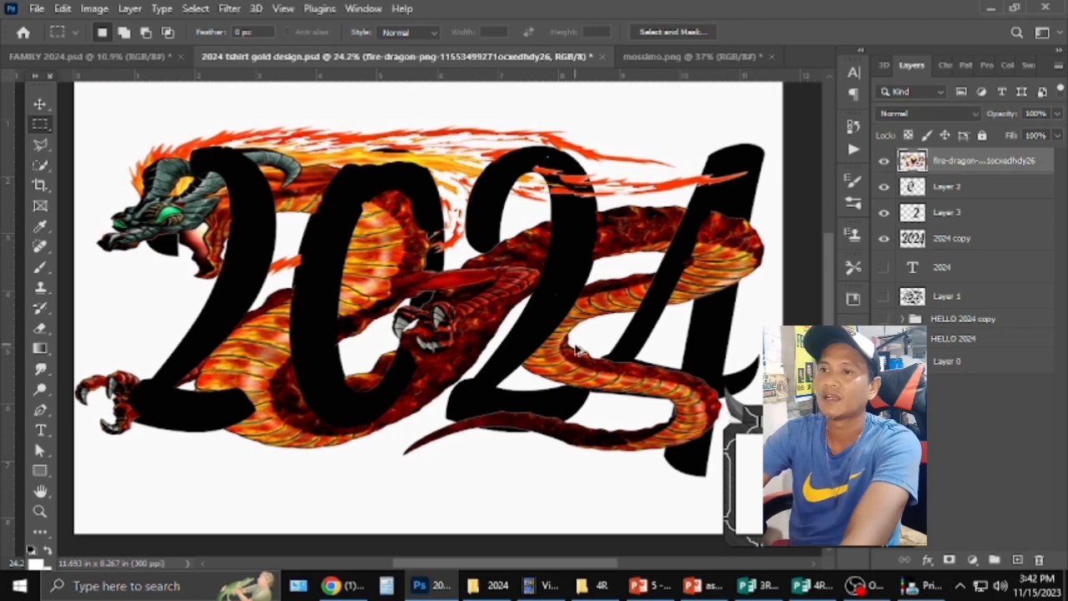
pyautogui.scroll(-1, 577, 351)
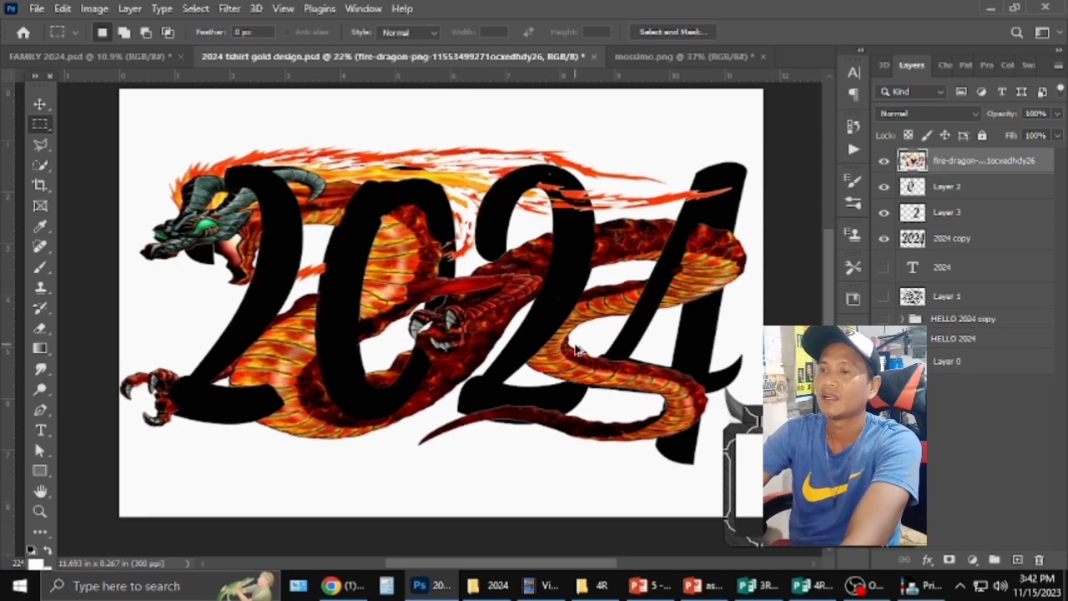
pyautogui.scroll(1, 577, 351)
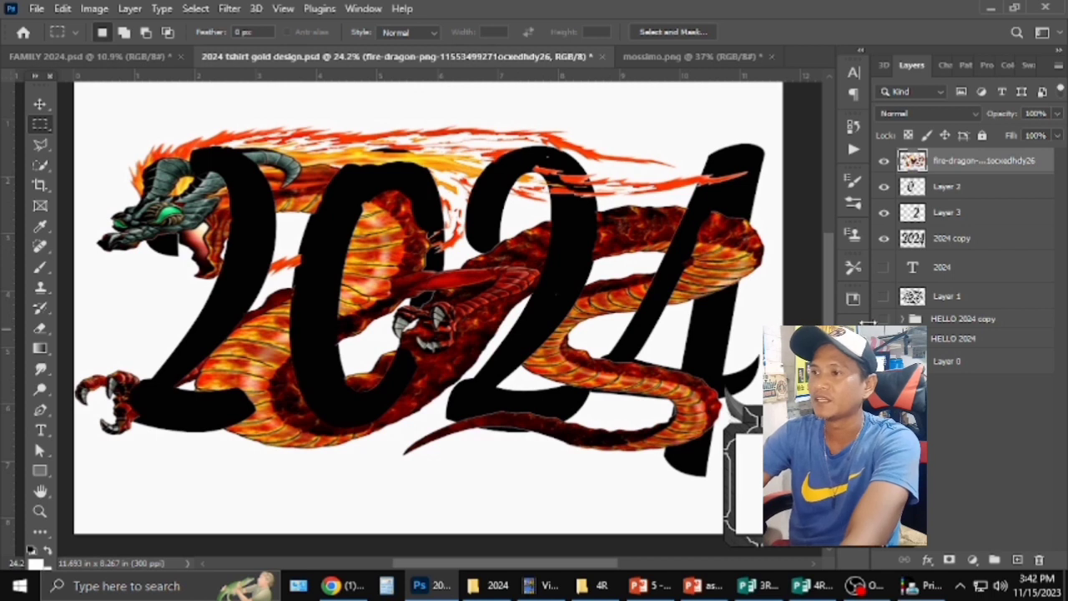
pyautogui.scroll(-1, 667, 344)
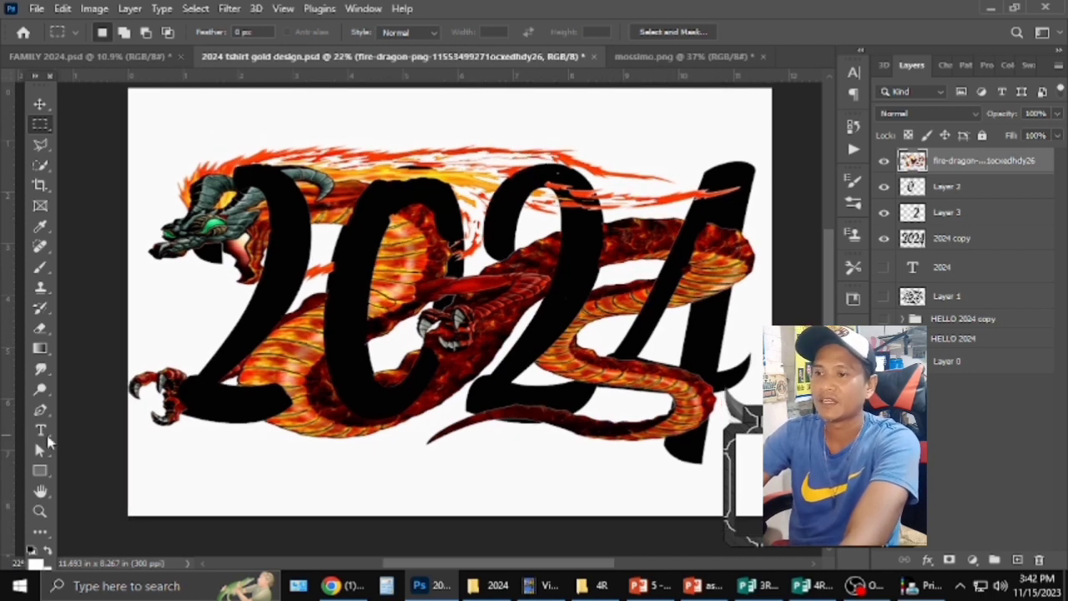
# Step: Add the text "Happy New Year" below the 2024 digits
pyautogui.click(39, 430)
pyautogui.click(296, 492)
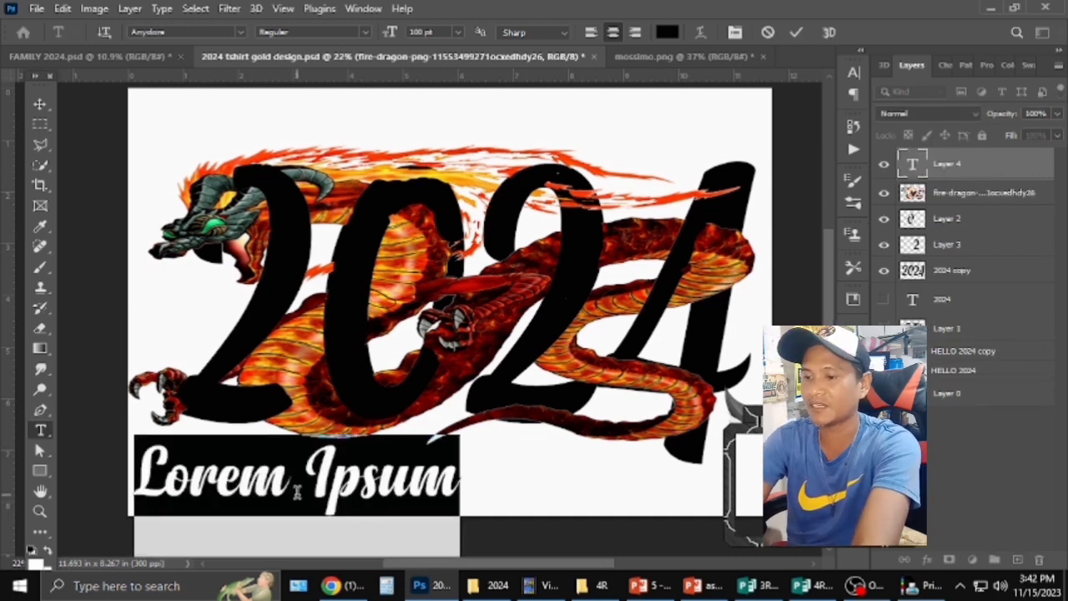
pyautogui.write('Happy Ne')
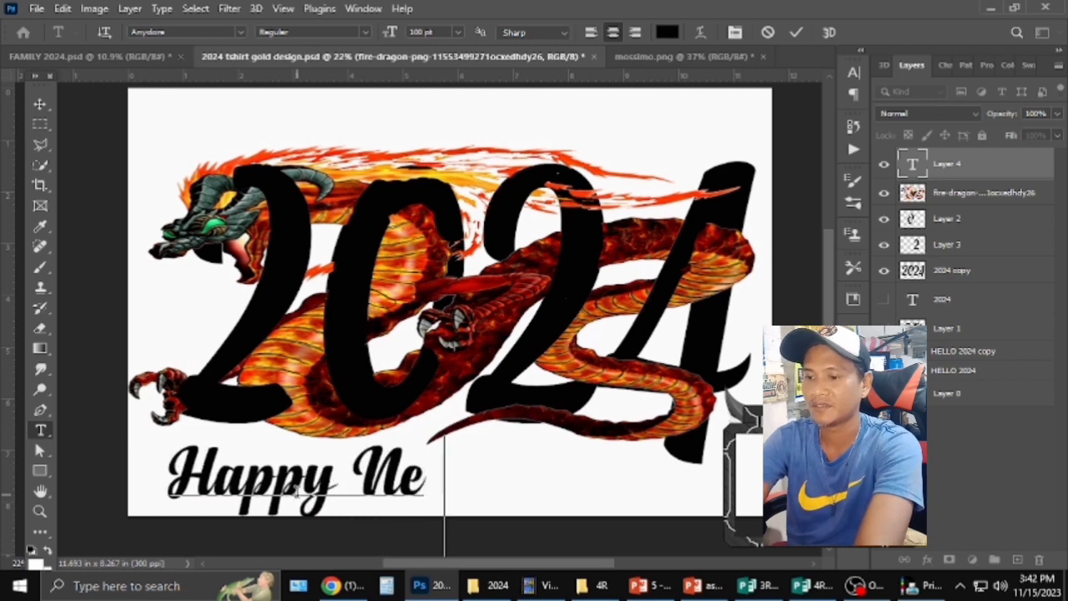
pyautogui.write('w YEAR')
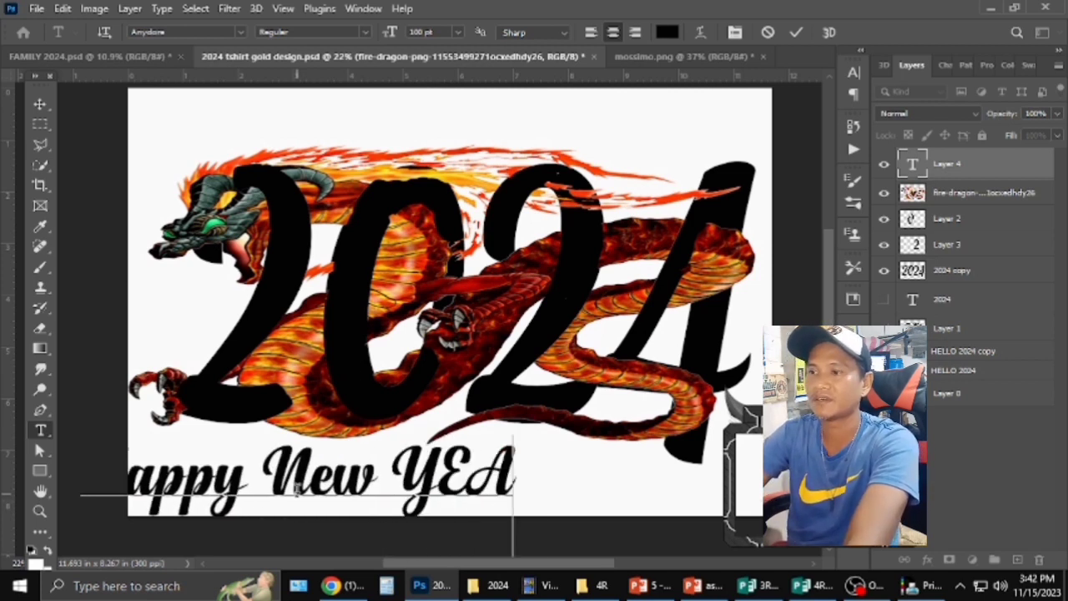
pyautogui.press('BackSpace')
pyautogui.press('BackSpace')
pyautogui.press('BackSpace')
pyautogui.press('BackSpace')
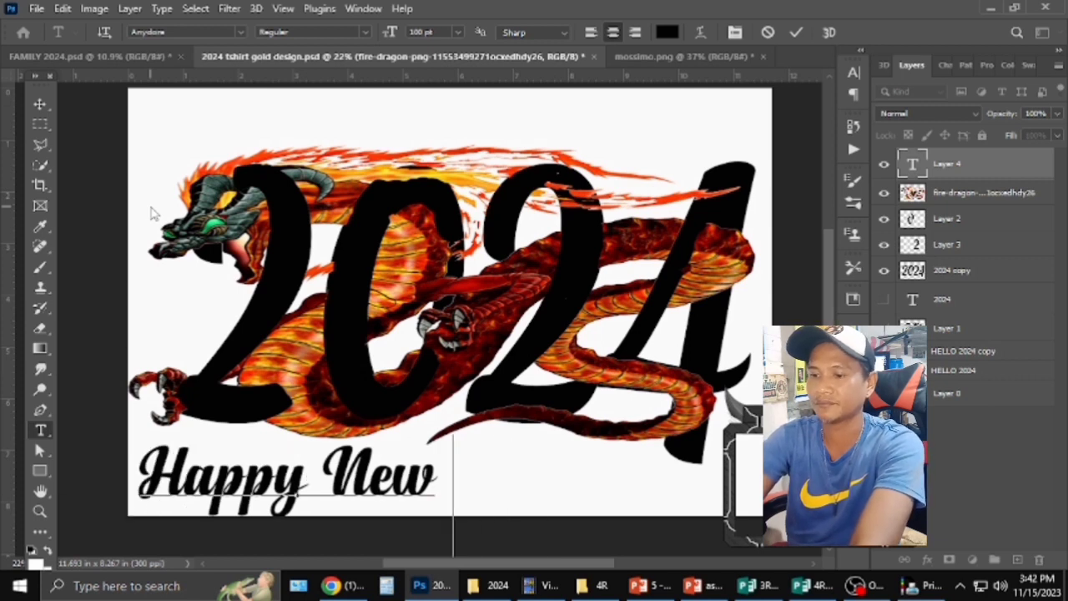
pyautogui.write('Year')
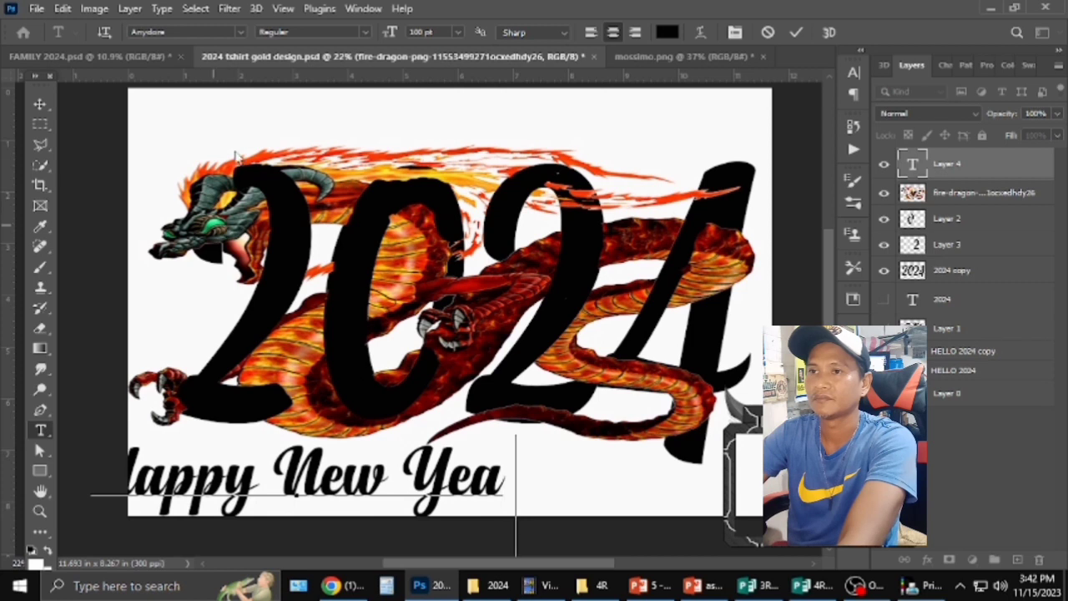
# Step: Center the Happy New Year text beneath the digits and scale it to about 96% width and 84% height
pyautogui.click(39, 104)
pyautogui.moveTo(501, 454); pyautogui.dragTo(635, 455)
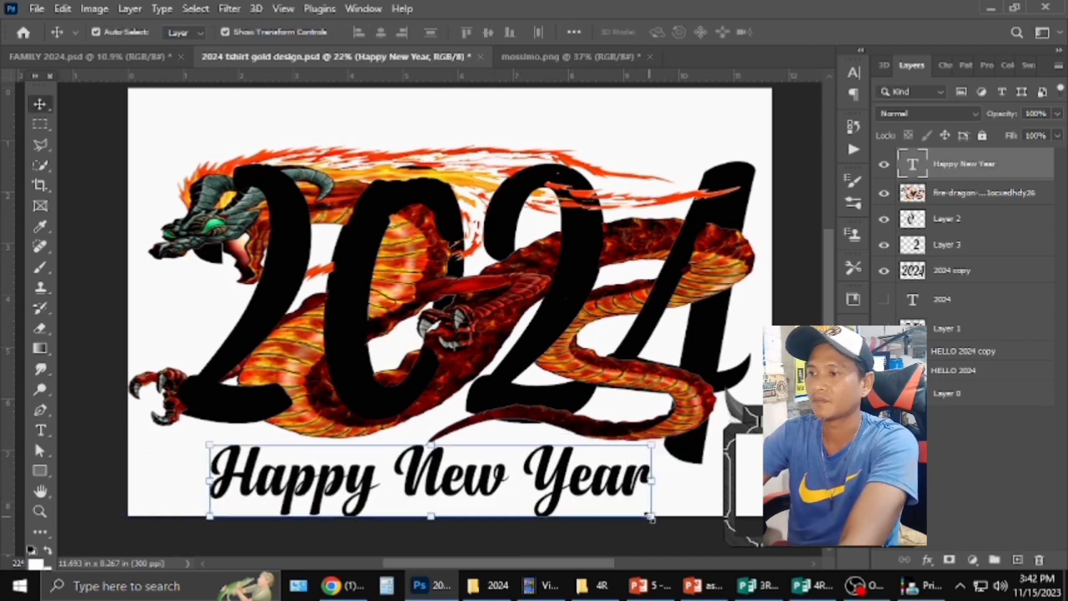
pyautogui.moveTo(650, 516); pyautogui.dragTo(653, 523)
pyautogui.moveTo(652, 434); pyautogui.dragTo(632, 455)
pyautogui.moveTo(611, 493)
pyautogui.mouseDown()
pyautogui.moveTo(615, 472)
pyautogui.moveTo(604, 482)
pyautogui.mouseUp()
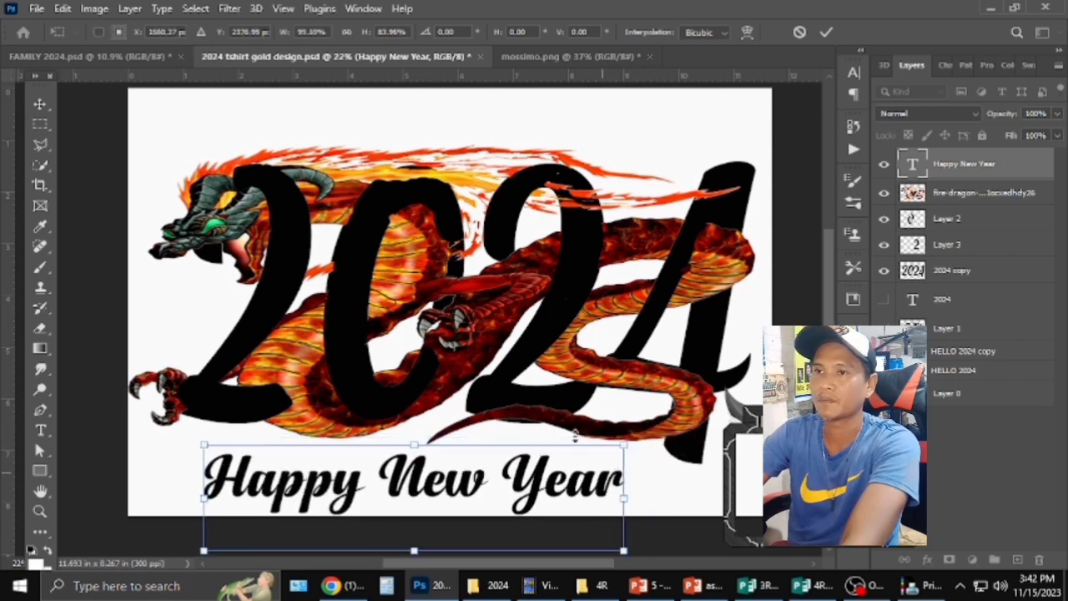
pyautogui.click(42, 105)
pyautogui.click(106, 111)
# Step: Try placing a duplicate of the Happy New Year text above the 2024 digits
pyautogui.moveTo(419, 490); pyautogui.dragTo(516, 81)
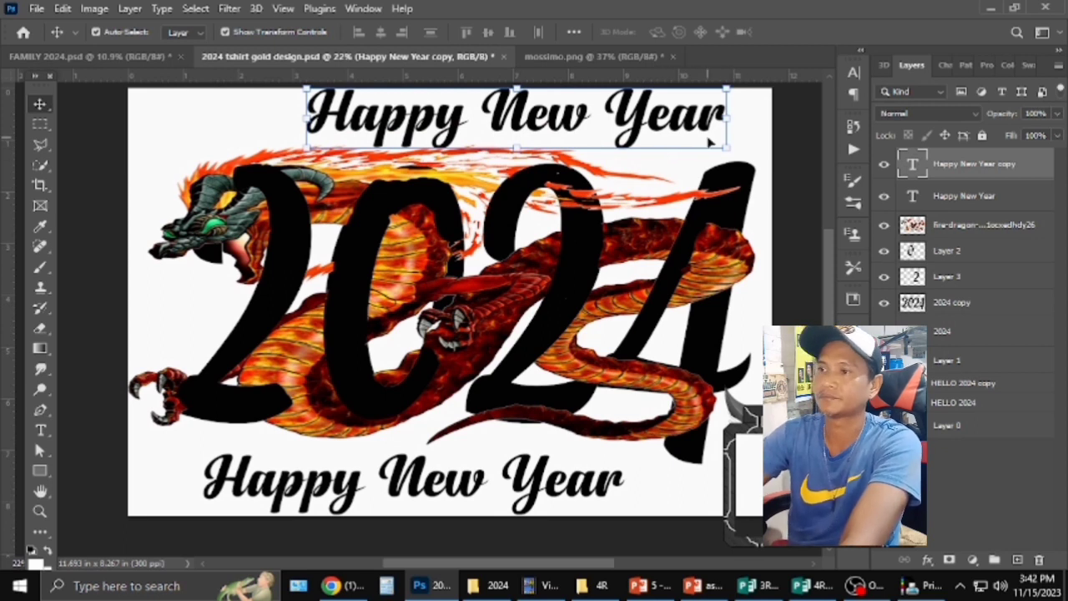
pyautogui.hotkey('ctrl', 'z')
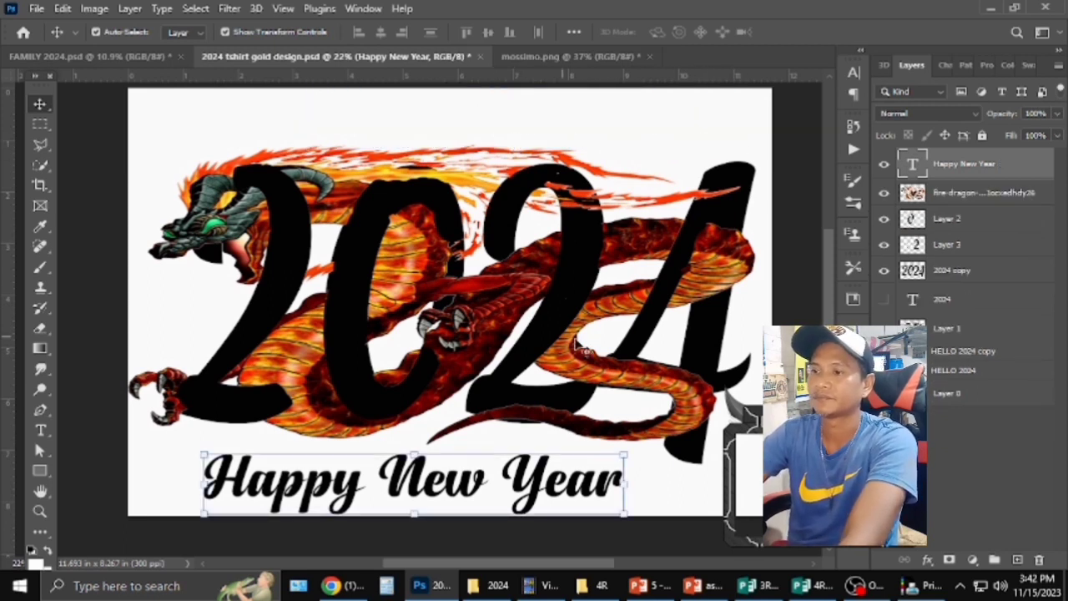
pyautogui.moveTo(430, 475); pyautogui.dragTo(481, 125)
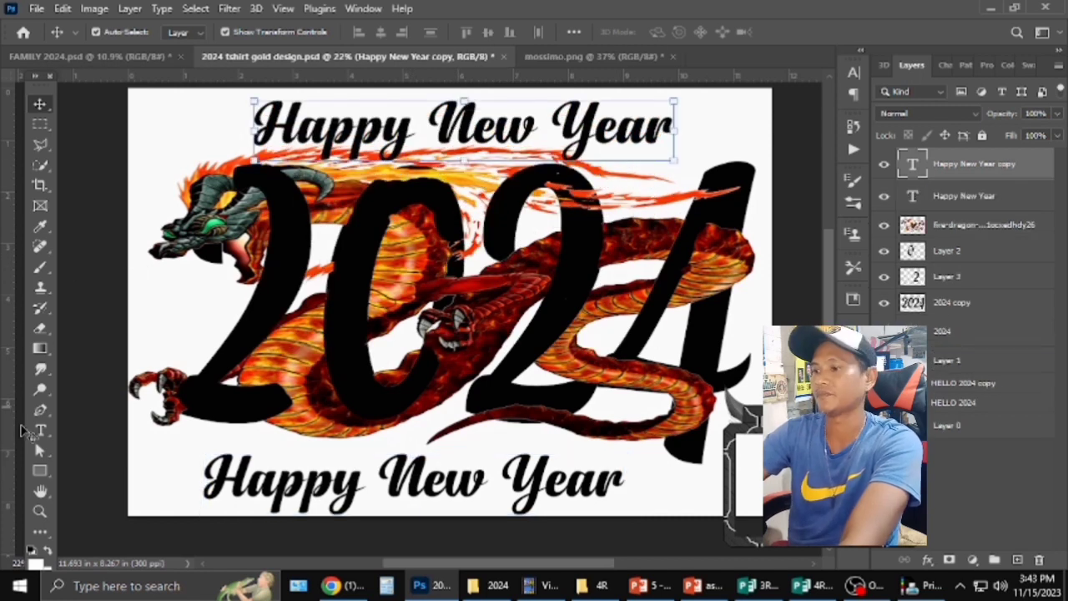
pyautogui.hotkey('ctrl', 'z')
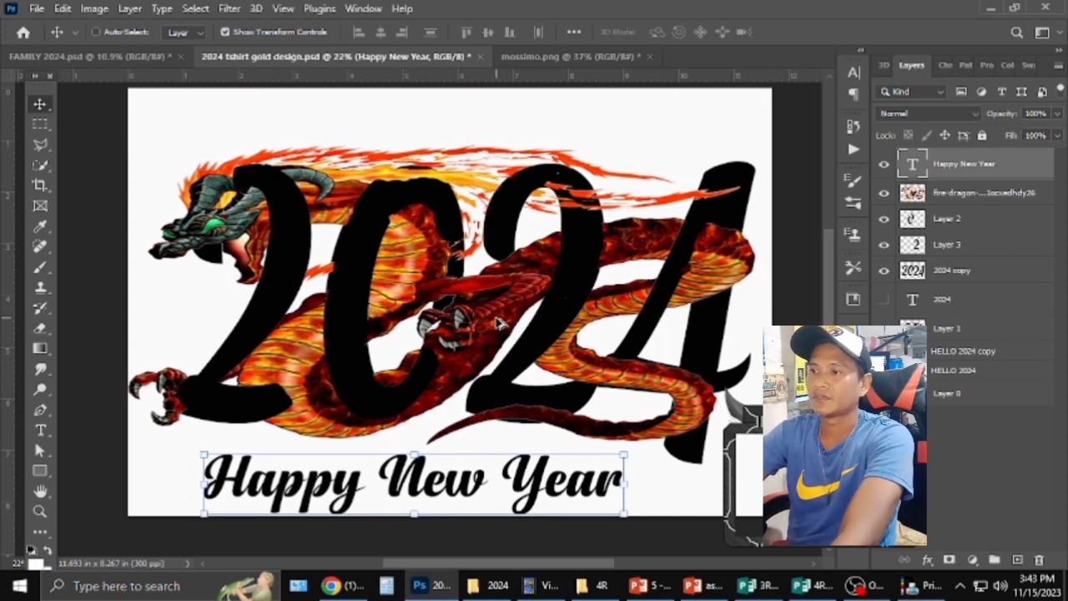
pyautogui.scroll(1, 498, 322)
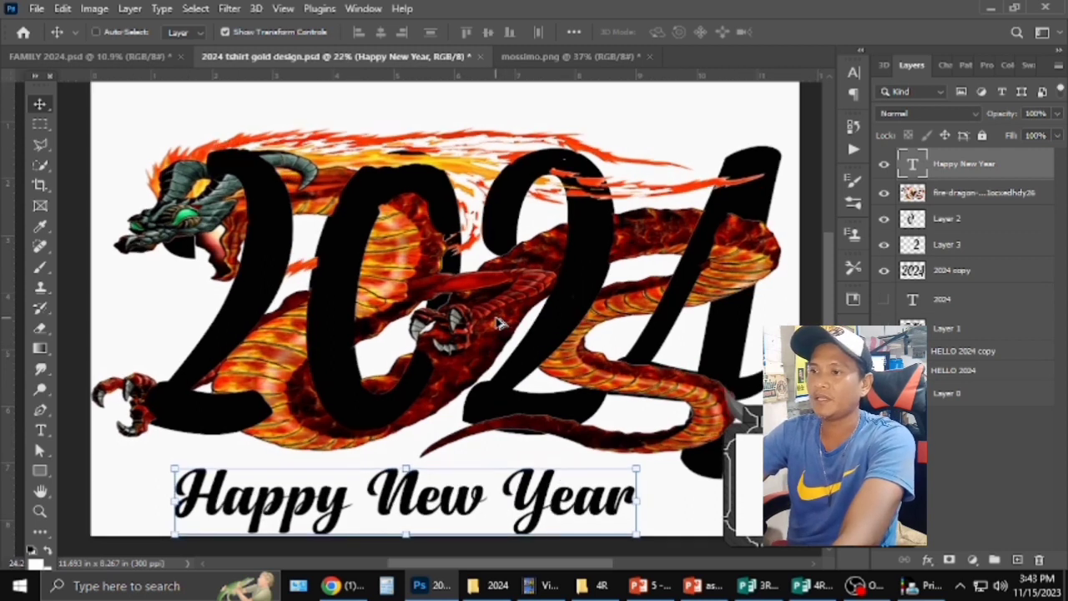
pyautogui.scroll(-1, 498, 322)
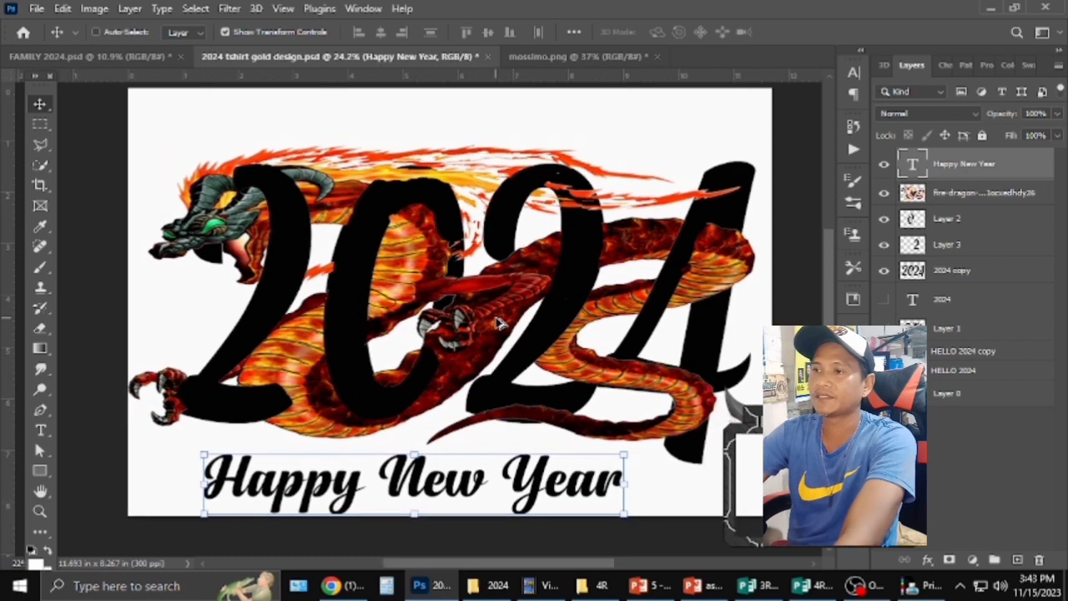